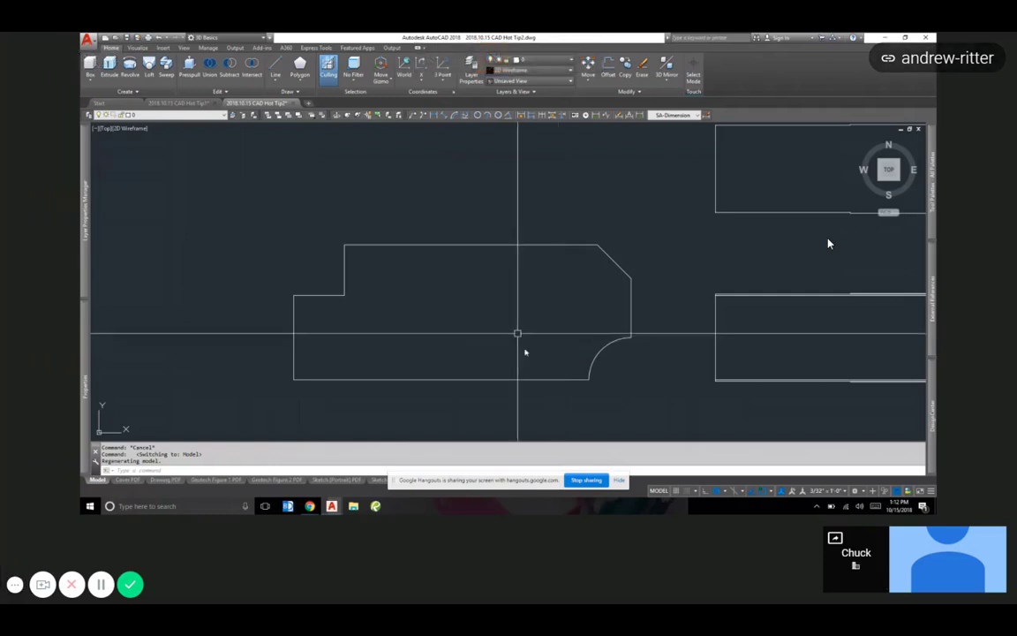
- Pan and zoom around the notched shape, select its polyline, then clear the selection
scroll(565, 250, down, 2)
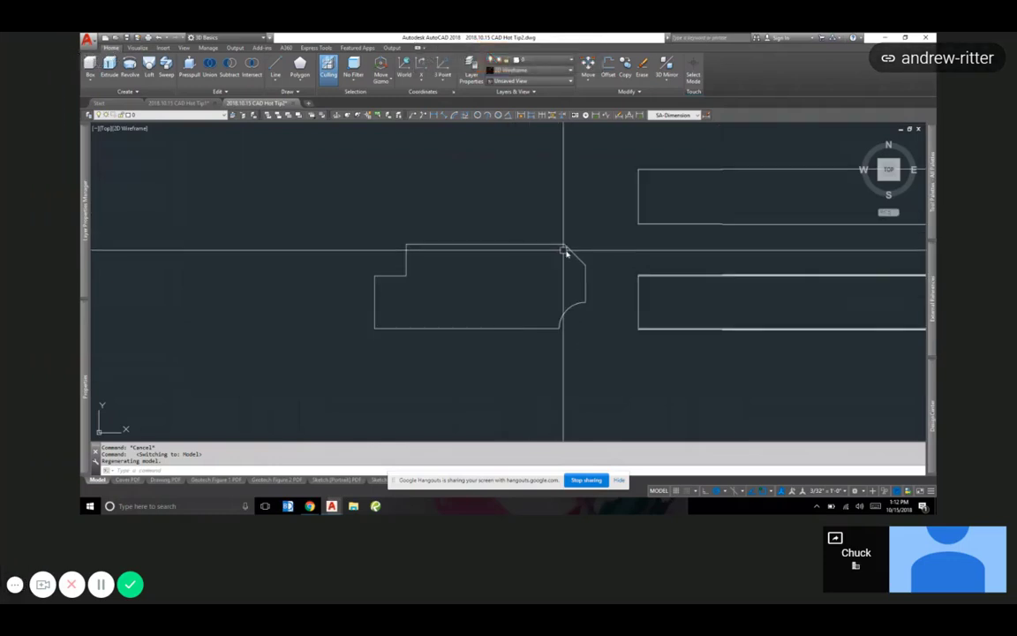
scroll(597, 243, up, 2)
scroll(595, 204, down, 2)
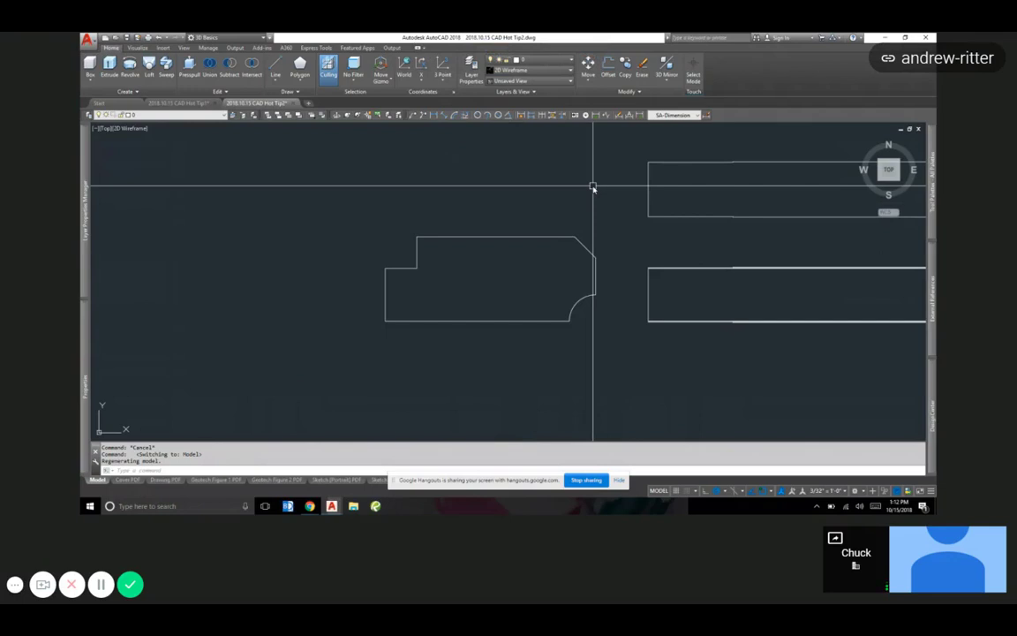
scroll(599, 230, up, 2)
middle_drag(604, 273, 529, 290)
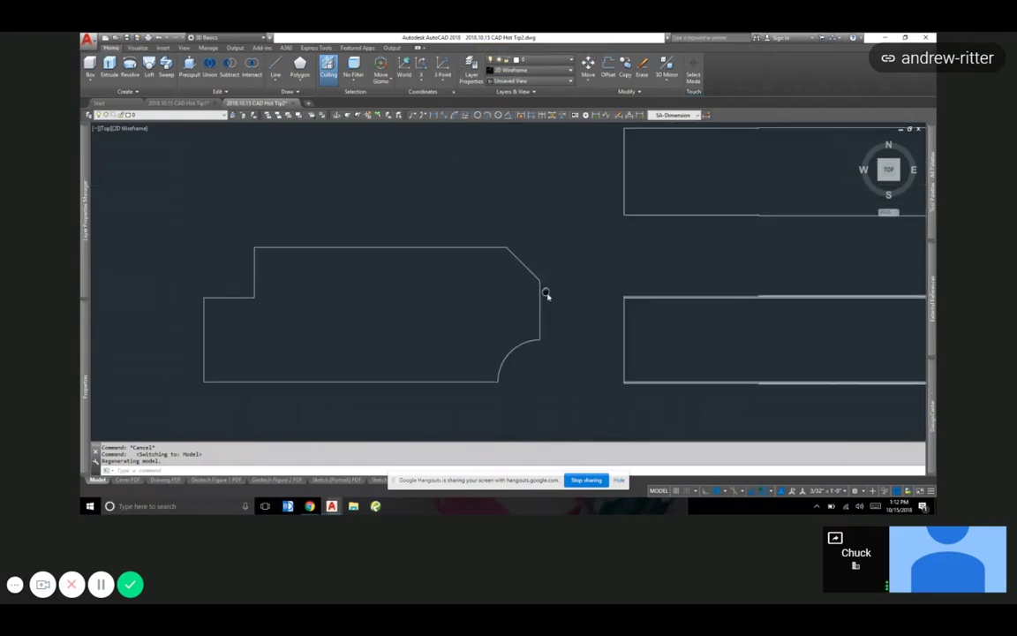
scroll(568, 305, down, 2)
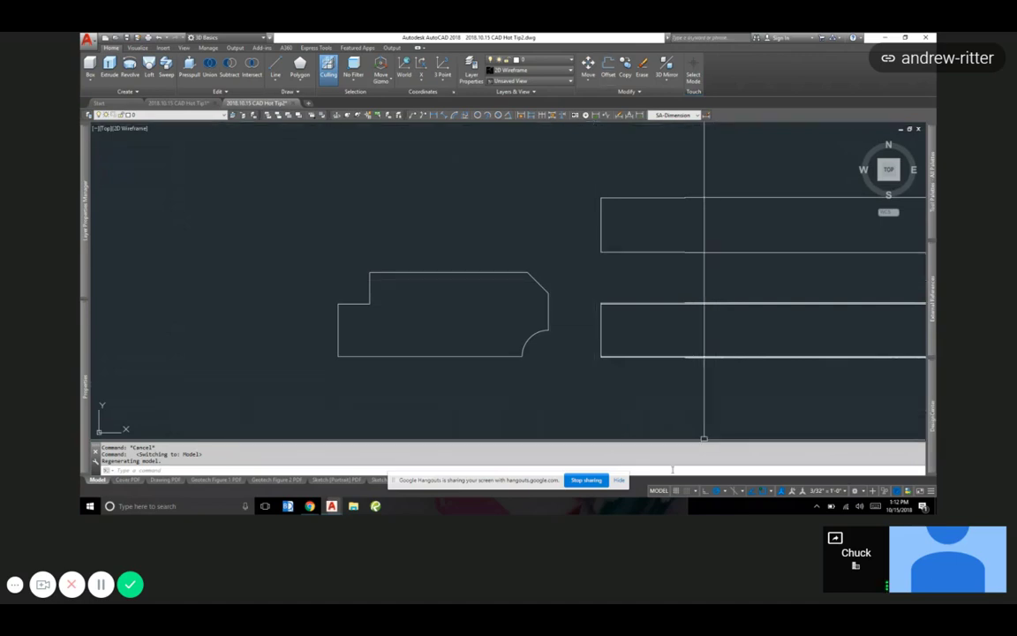
scroll(574, 263, up, 2)
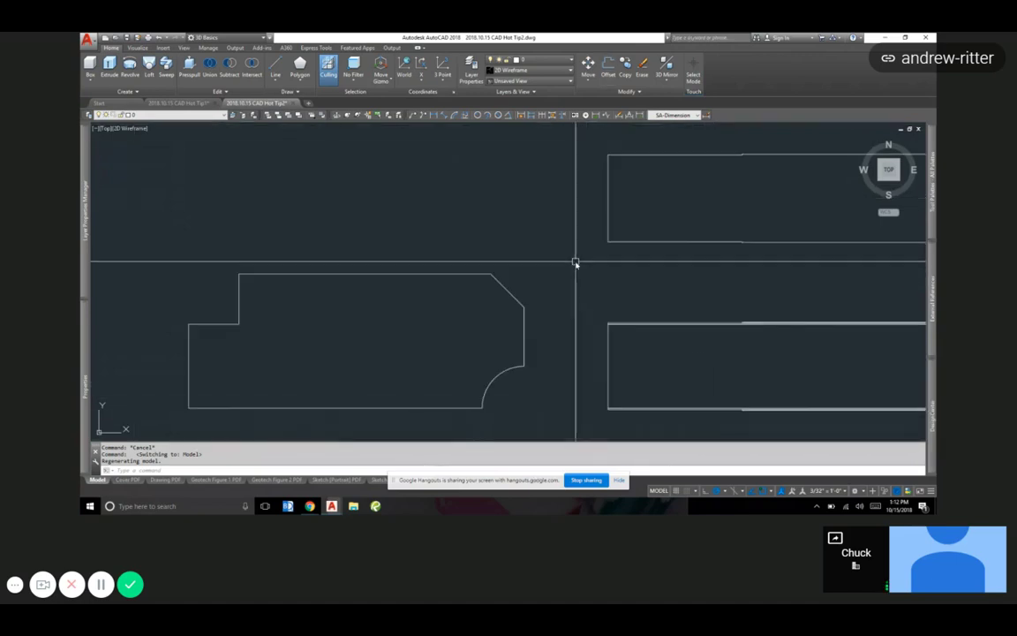
scroll(545, 263, down, 2)
middle_drag(545, 263, 473, 266)
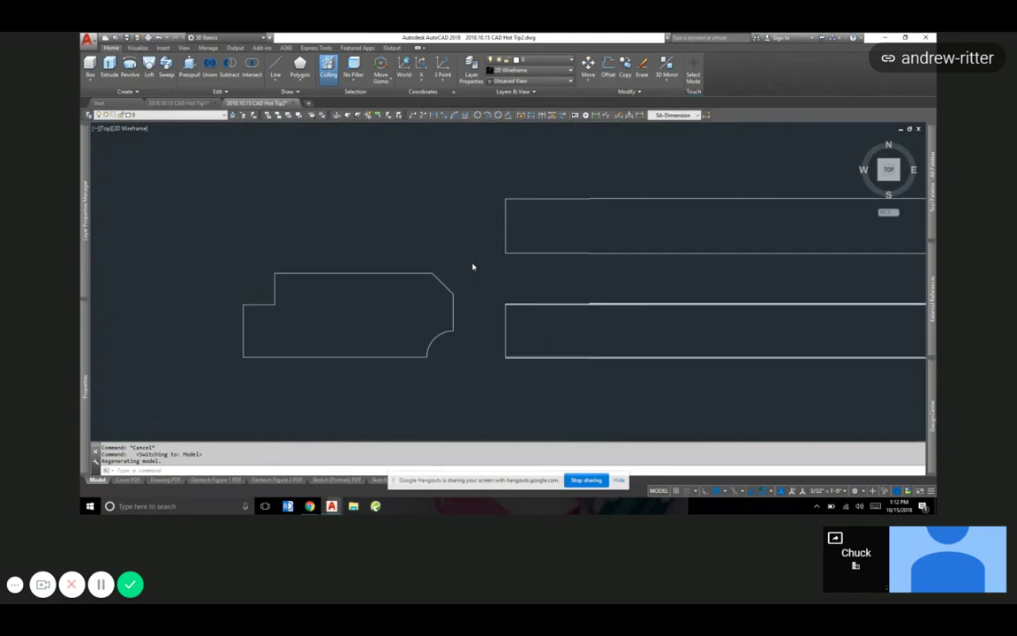
click(355, 295)
click(298, 238)
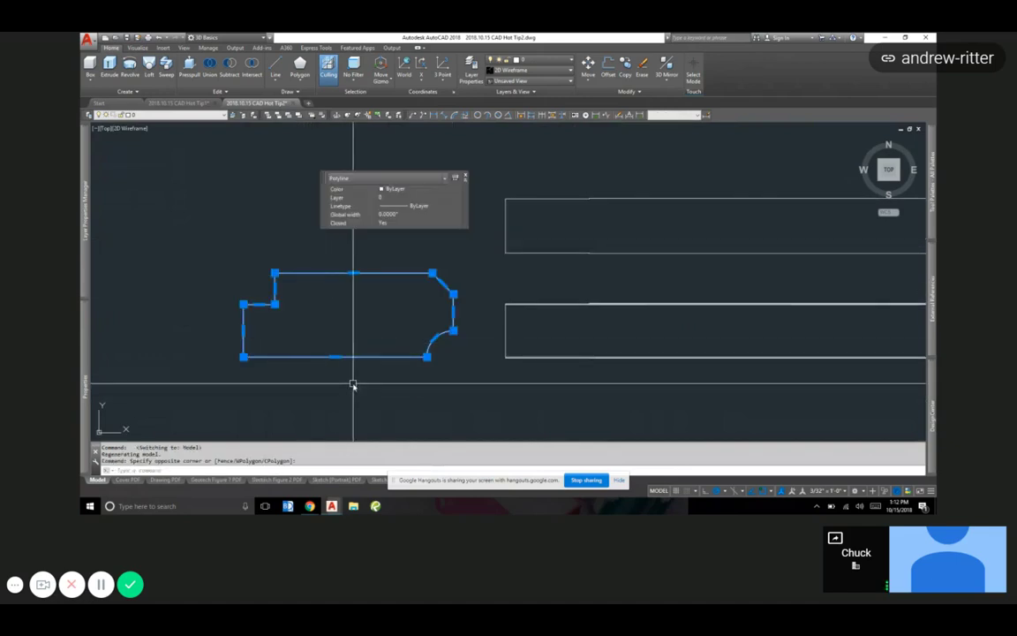
key(Escape)
key(Escape)
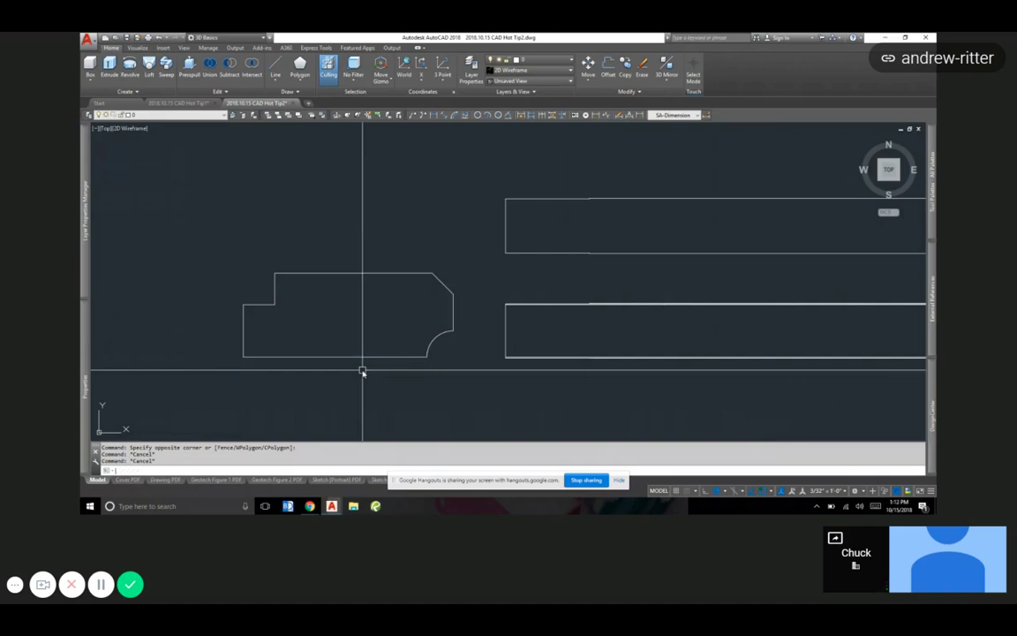
key(Escape)
- Place a point at the shape's centre, then delete it again
text(po)
key(Return)
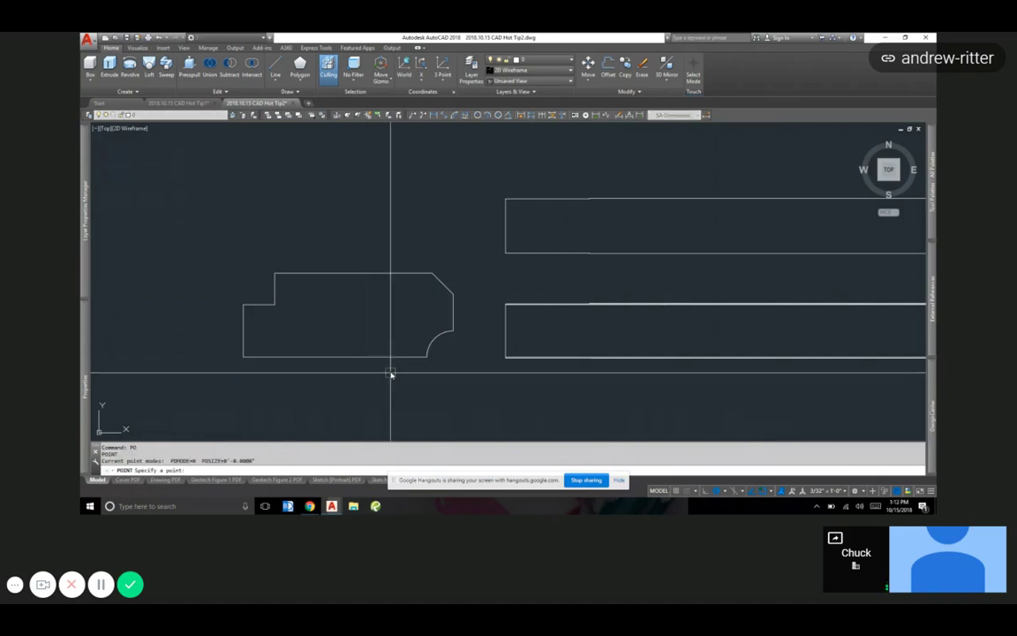
click(349, 316)
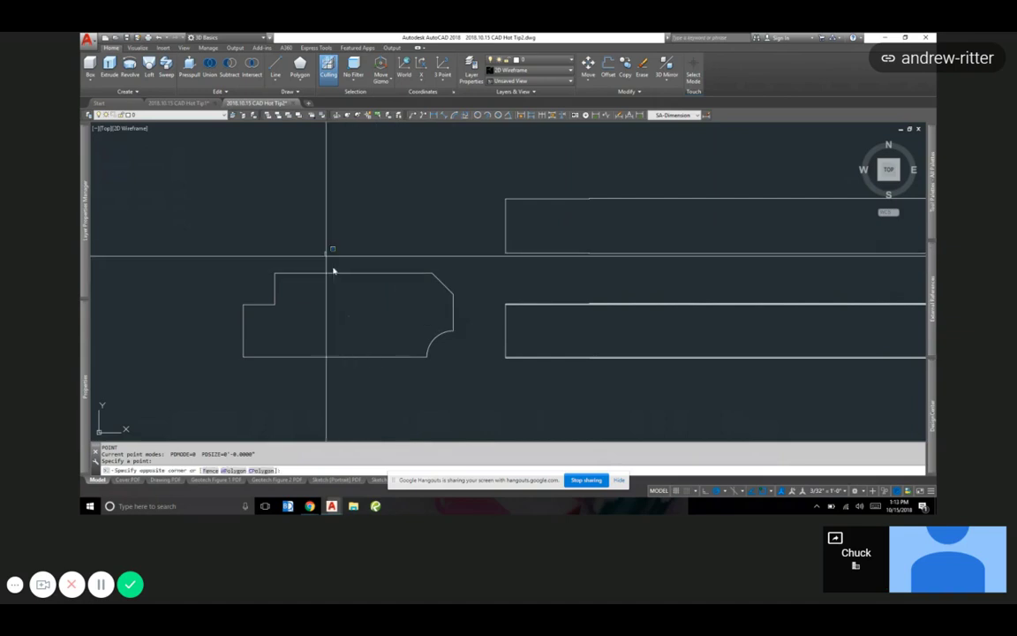
drag(334, 271, 381, 341)
key(Delete)
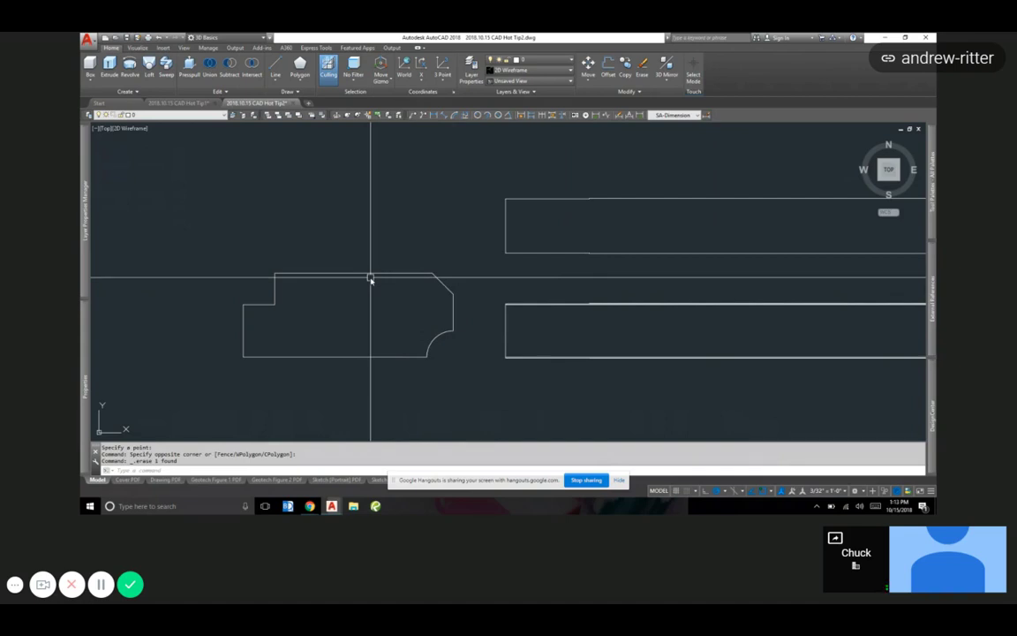
- Copy the notched polyline 130 units straight up with Ortho on
click(369, 274)
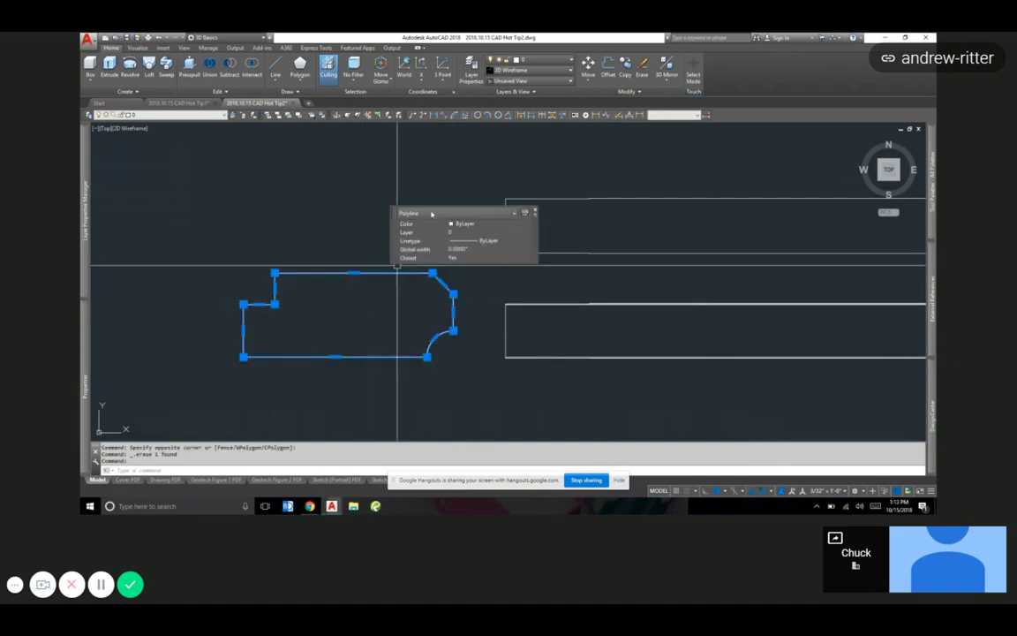
middle_drag(366, 273, 400, 296)
text(co)
key(Return)
click(418, 337)
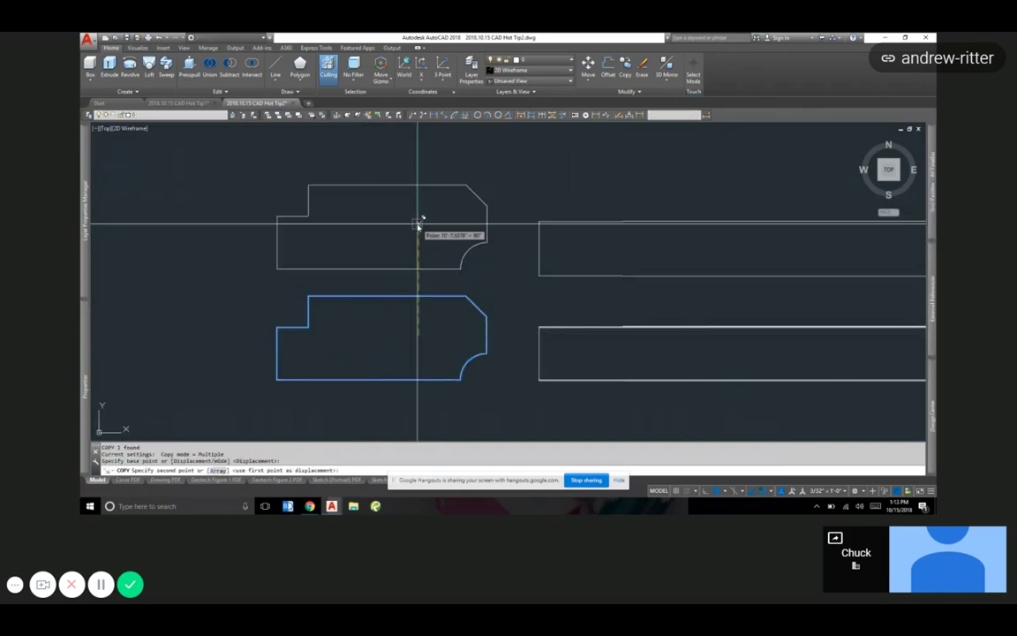
key(F8)
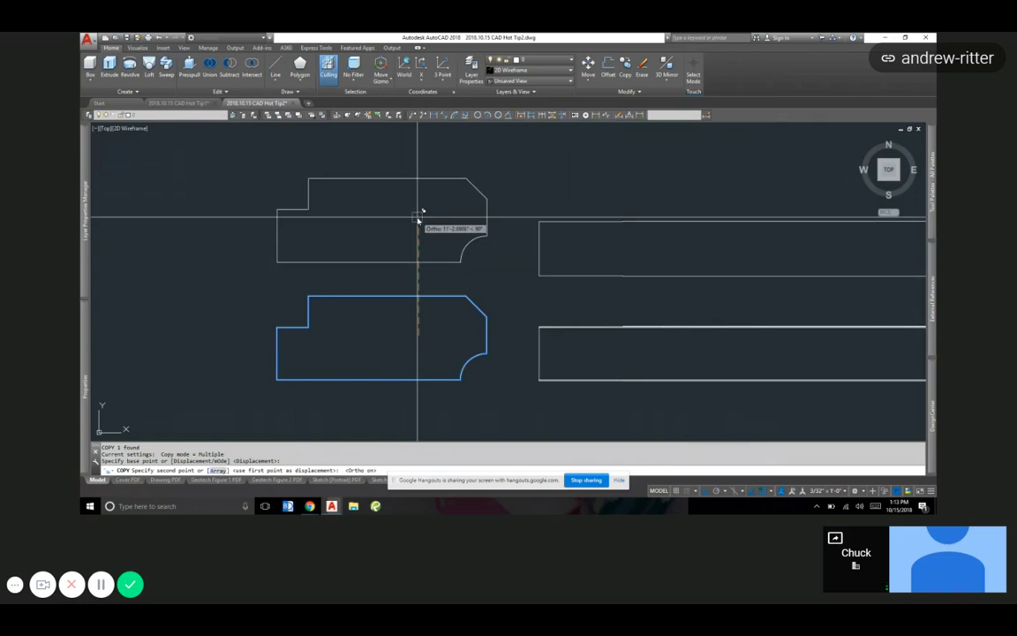
text(130)
key(Return)
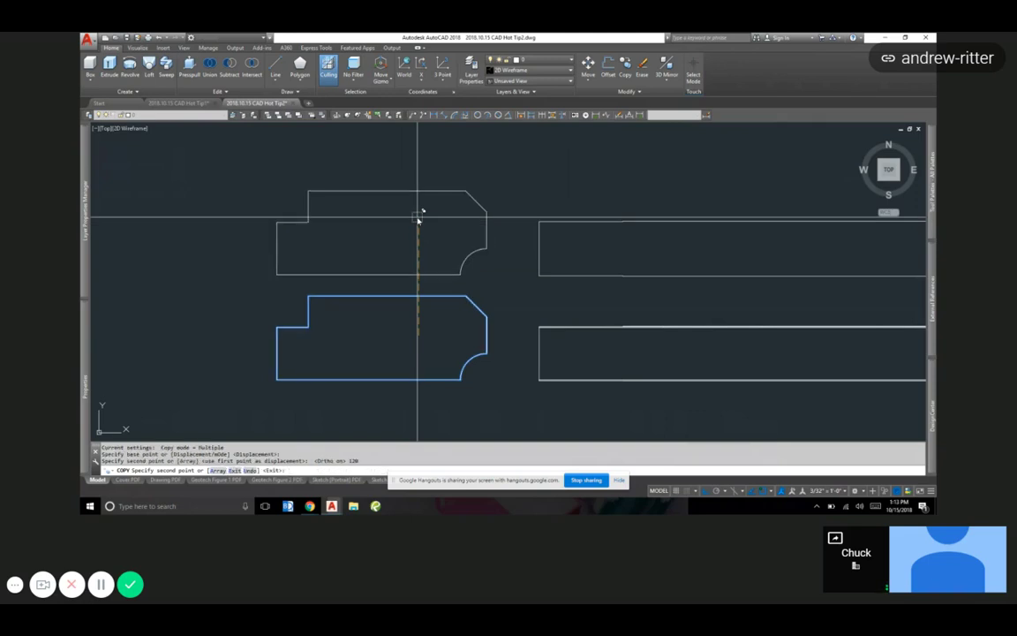
key(Return)
scroll(386, 272, up, 2)
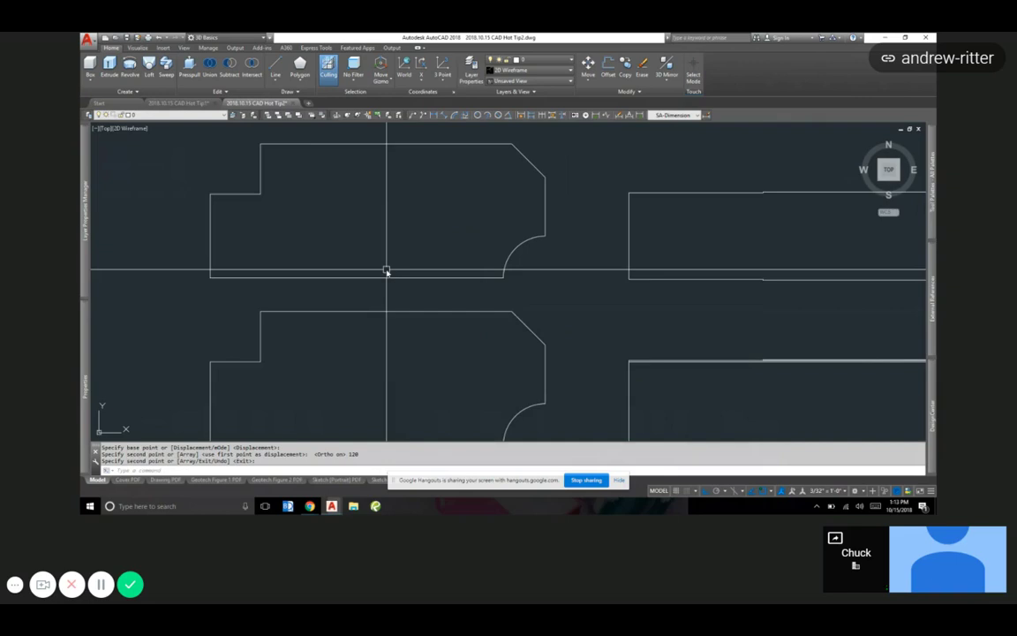
text(mirror)
- Start a mass-properties analysis on the upper shape, then cancel it
key(Return)
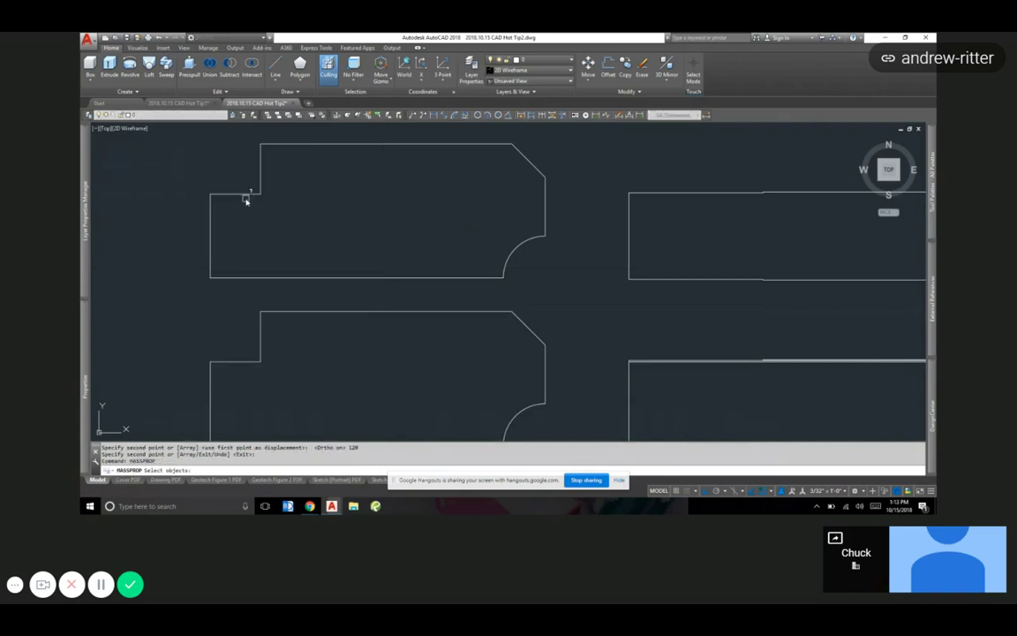
click(337, 275)
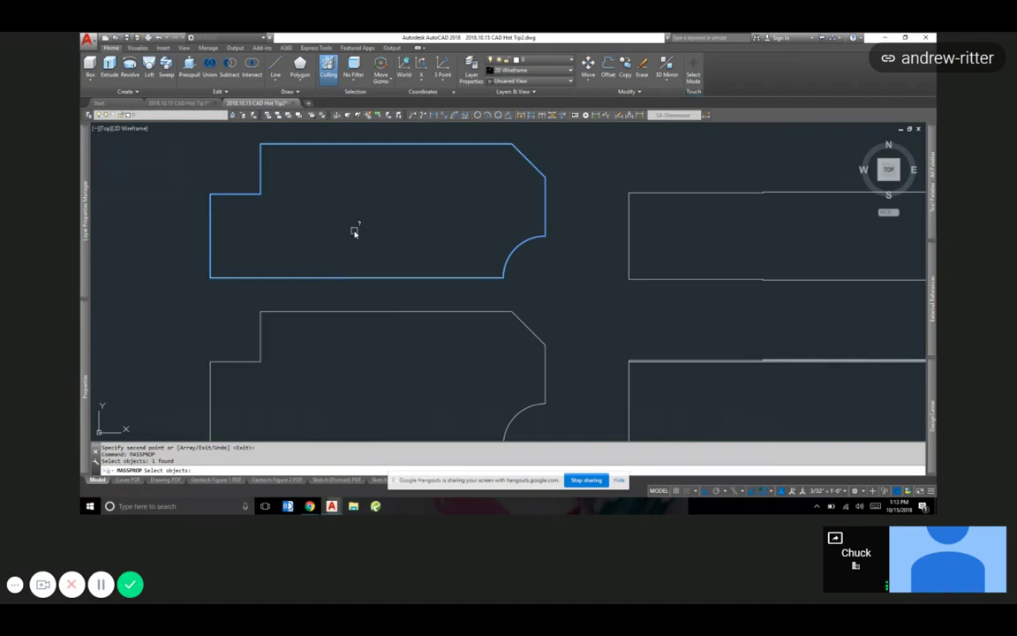
key(Escape)
- Convert the upper notched polyline into a region and start MASSPROP again
drag(318, 206, 236, 171)
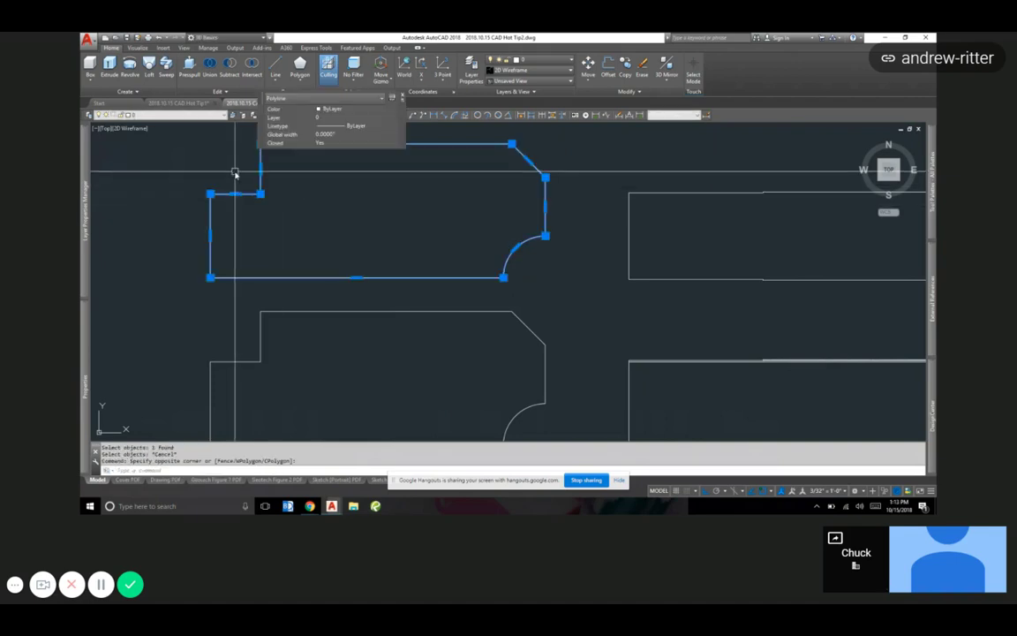
key(Return)
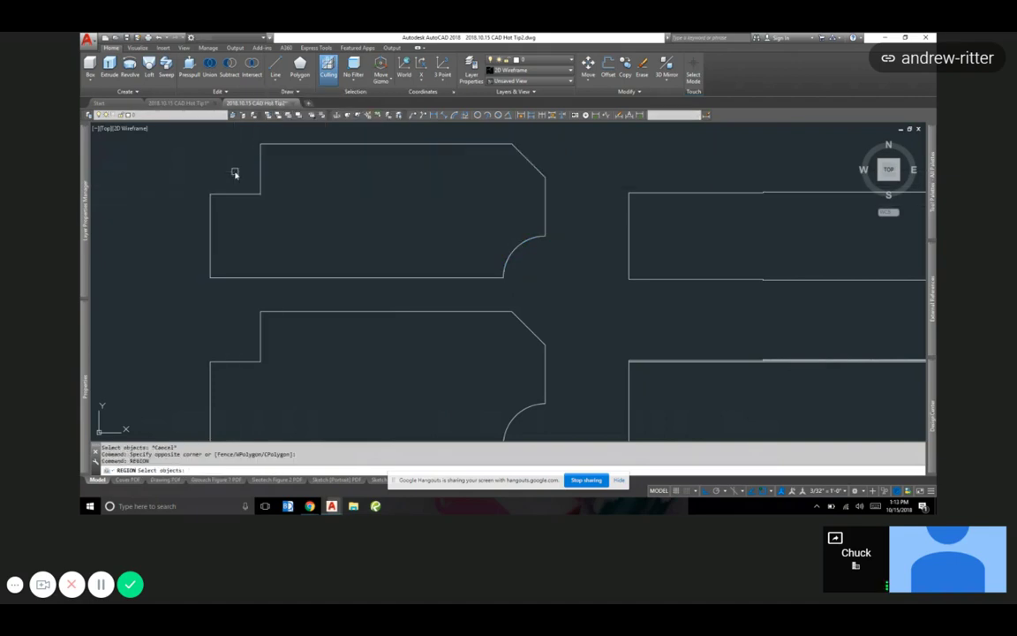
click(218, 194)
key(Return)
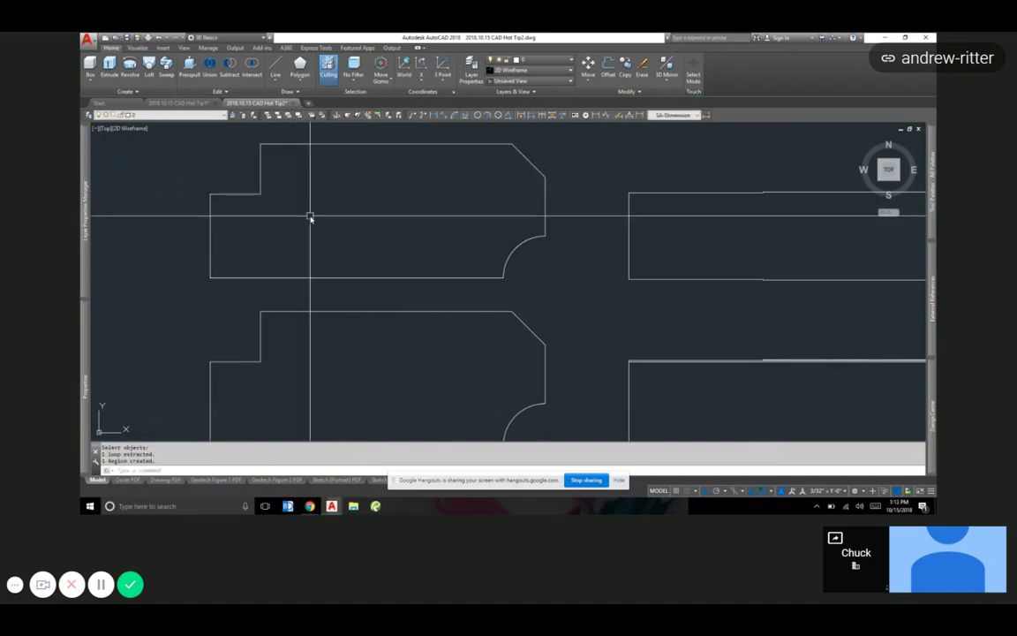
click(265, 159)
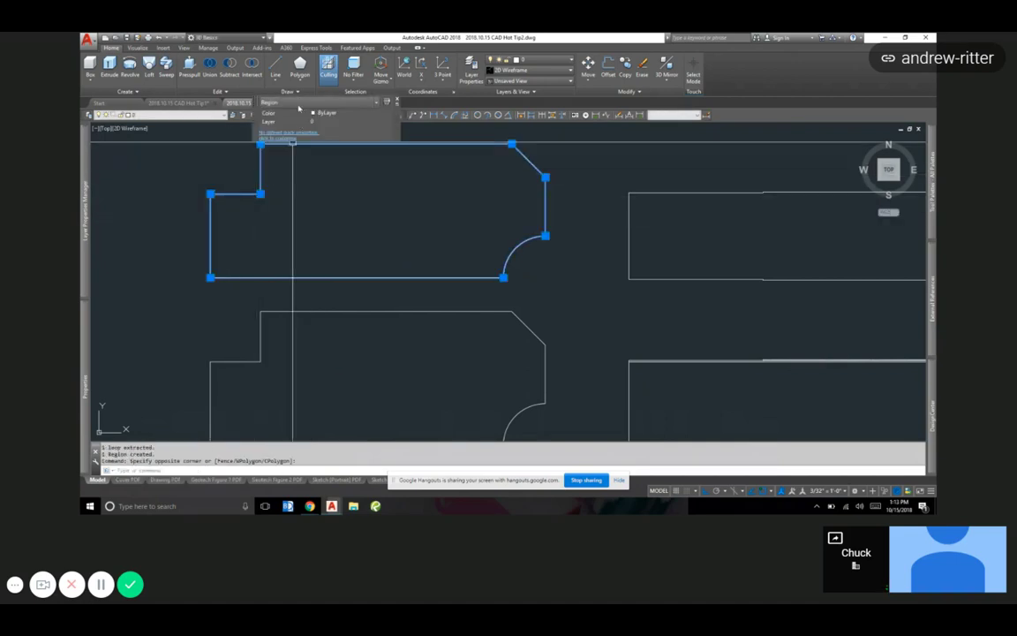
key(Escape)
key(Escape)
key(Escape)
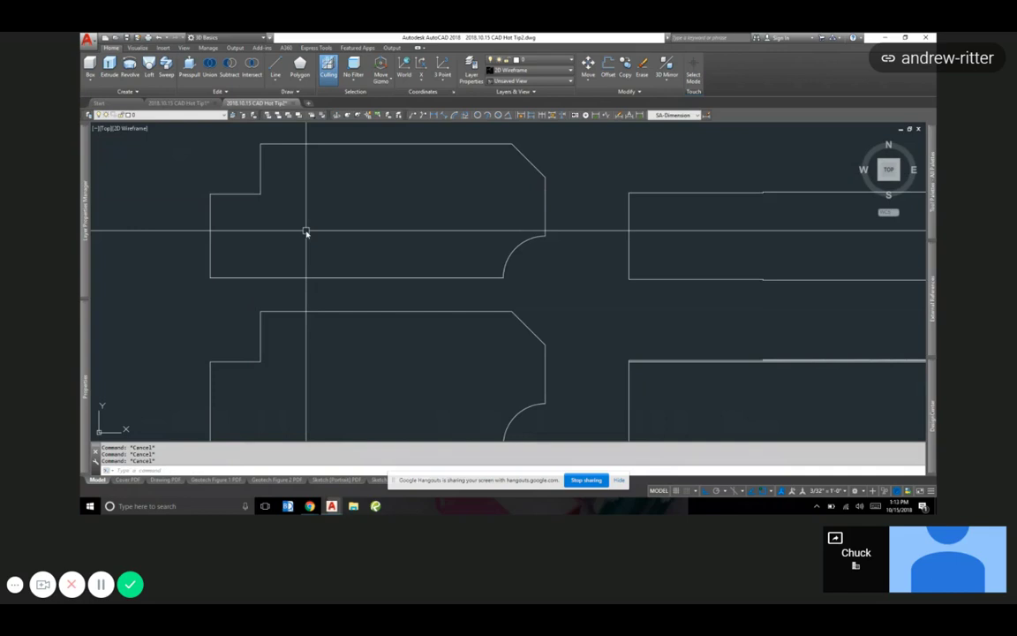
text(MASSPROP)
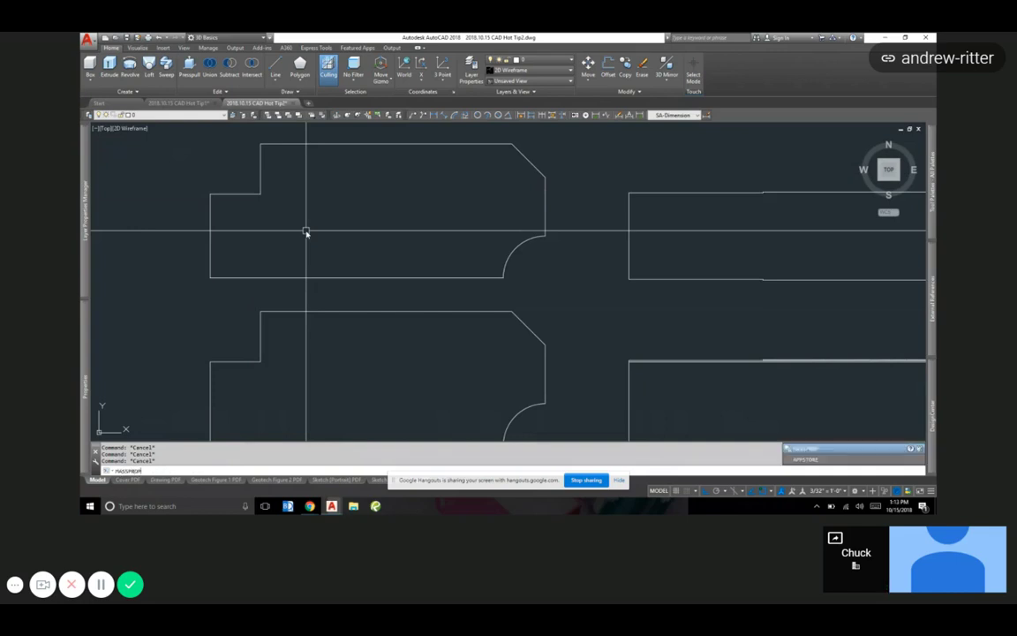
key(Return)
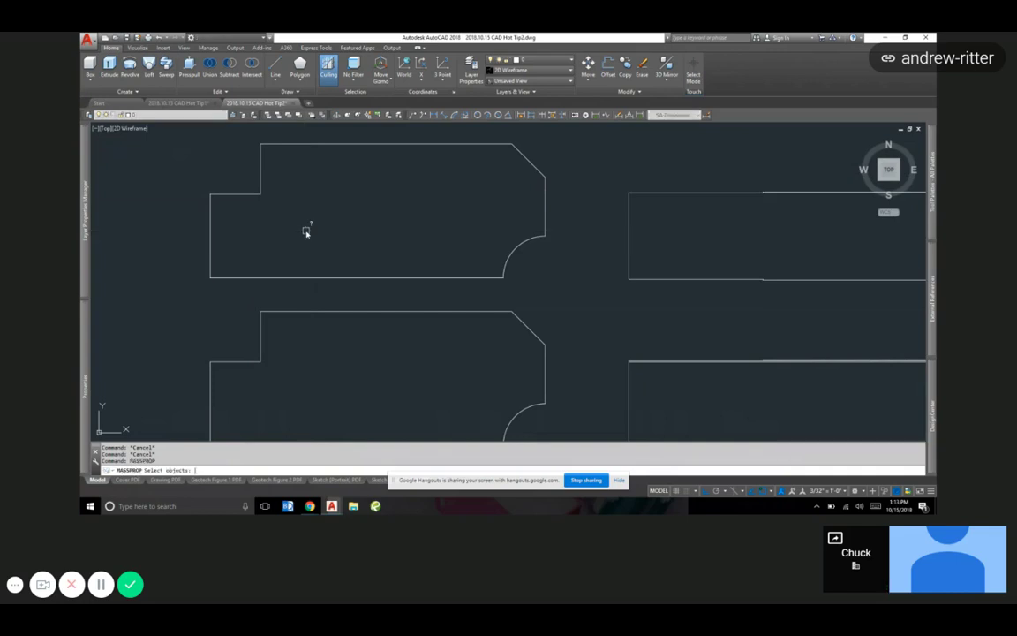
- Analyse the top region: area 20749.1417 sq in, centroid at 121.1621, 166.7724
click(261, 191)
key(Return)
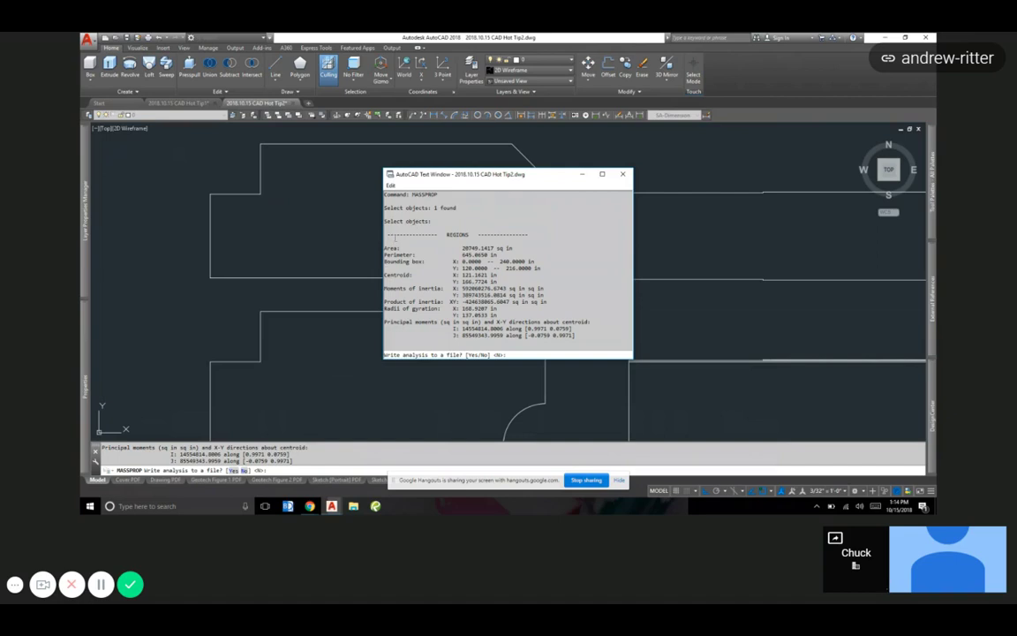
- Close the mass properties report without writing it to a file
key(F2)
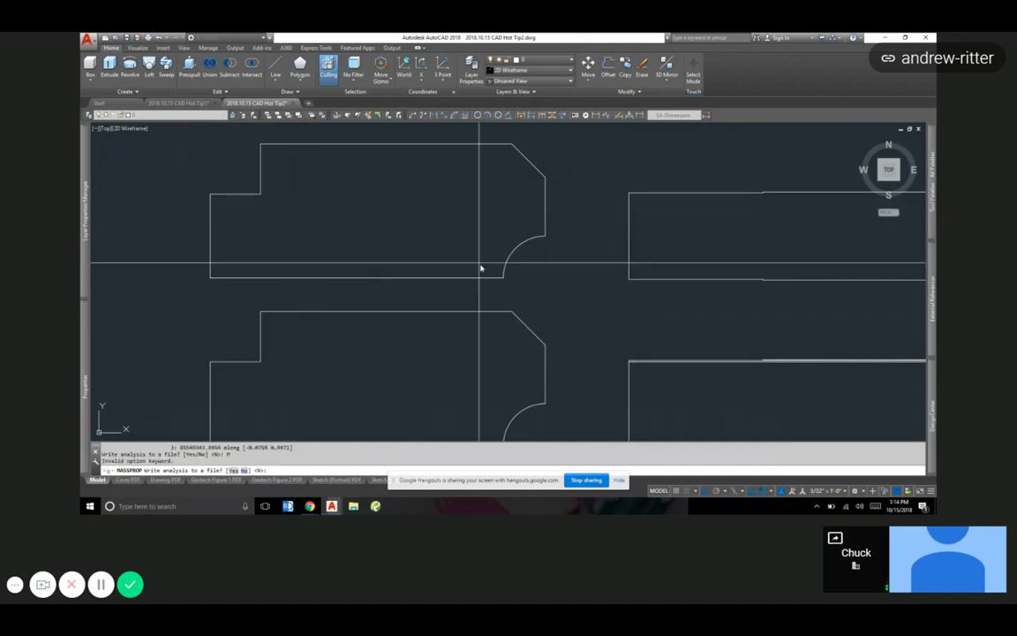
key(Escape)
key(Escape)
key(Return)
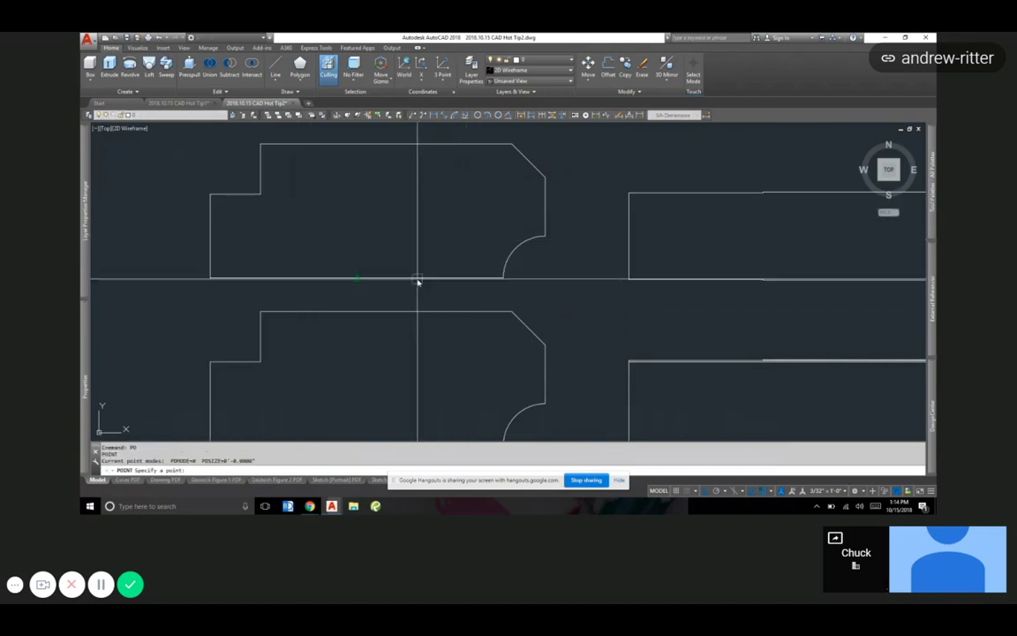
key(Escape)
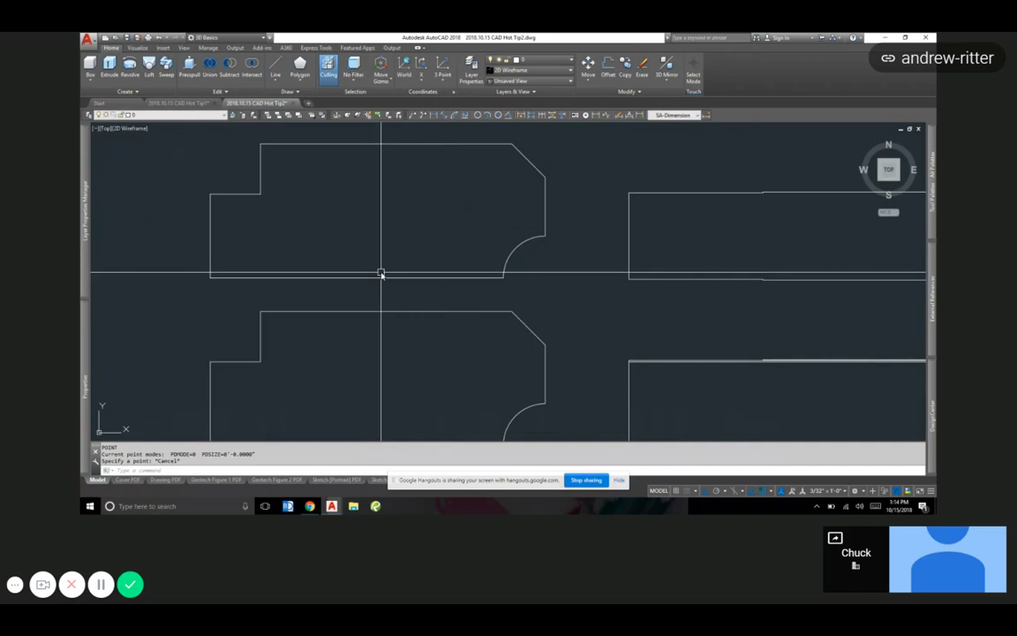
- Explode the top region and join its eight pieces back into one polyline
click(372, 279)
text(x)
key(Return)
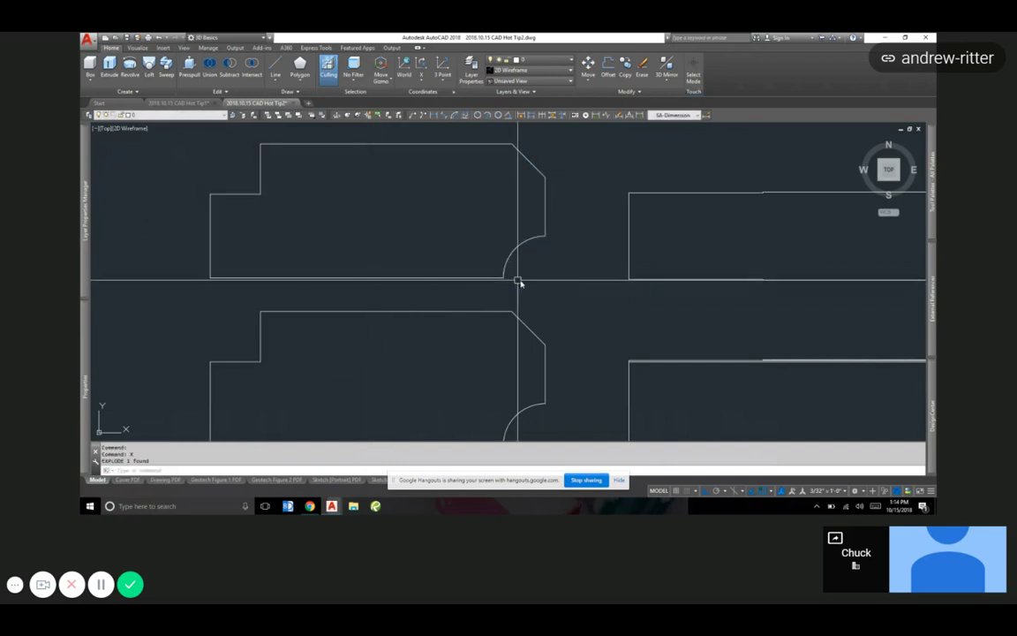
scroll(465, 264, down, 3)
click(501, 269)
click(331, 193)
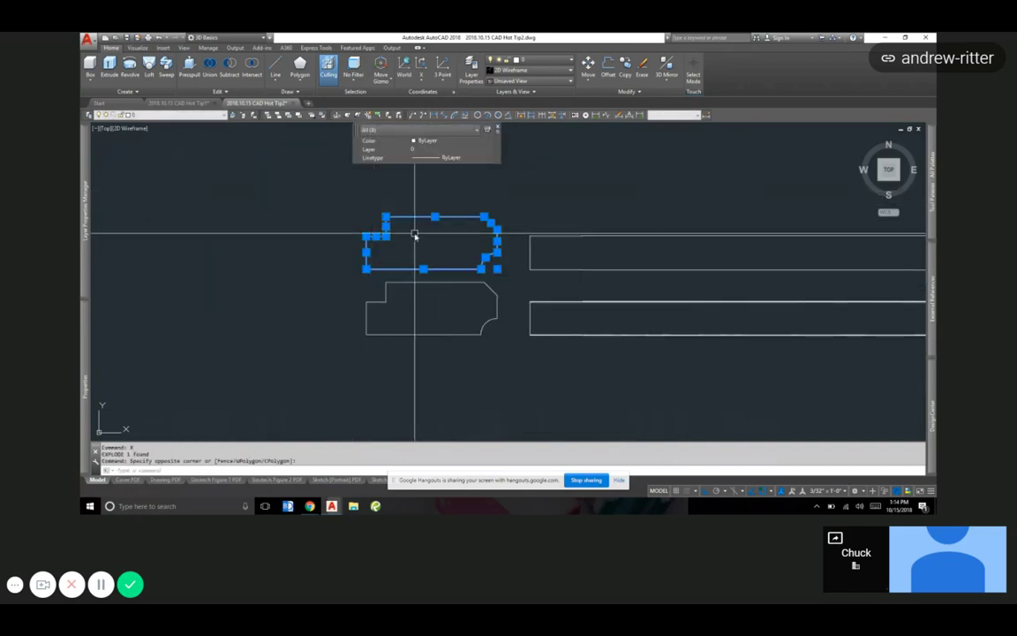
text(po)
key(Return)
scroll(415, 235, up, 5)
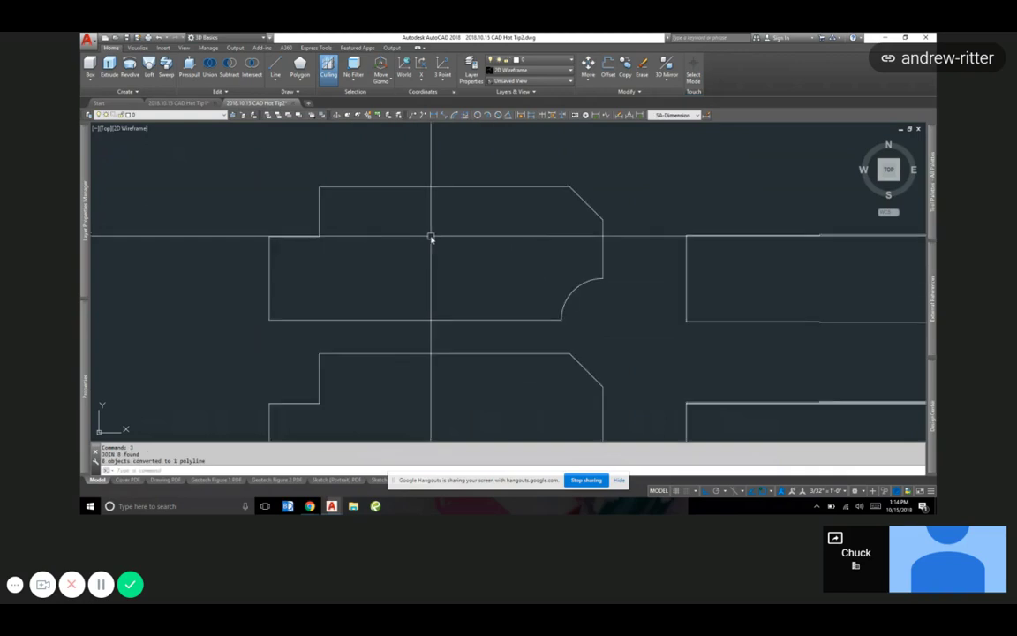
- Mark a point inside the outline and start moving outline and point from it
click(437, 259)
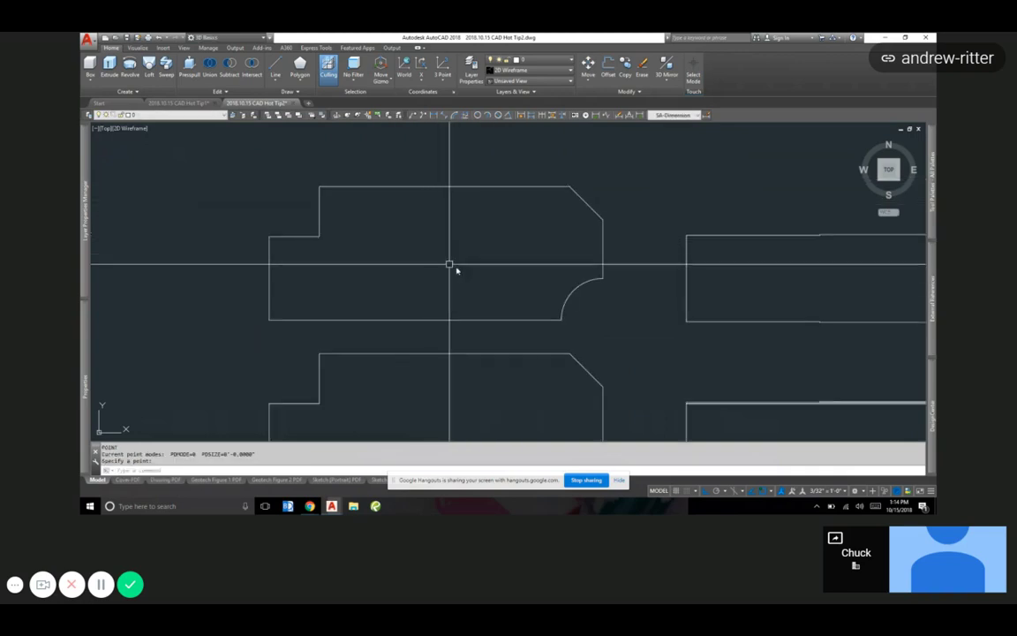
text(m)
key(Return)
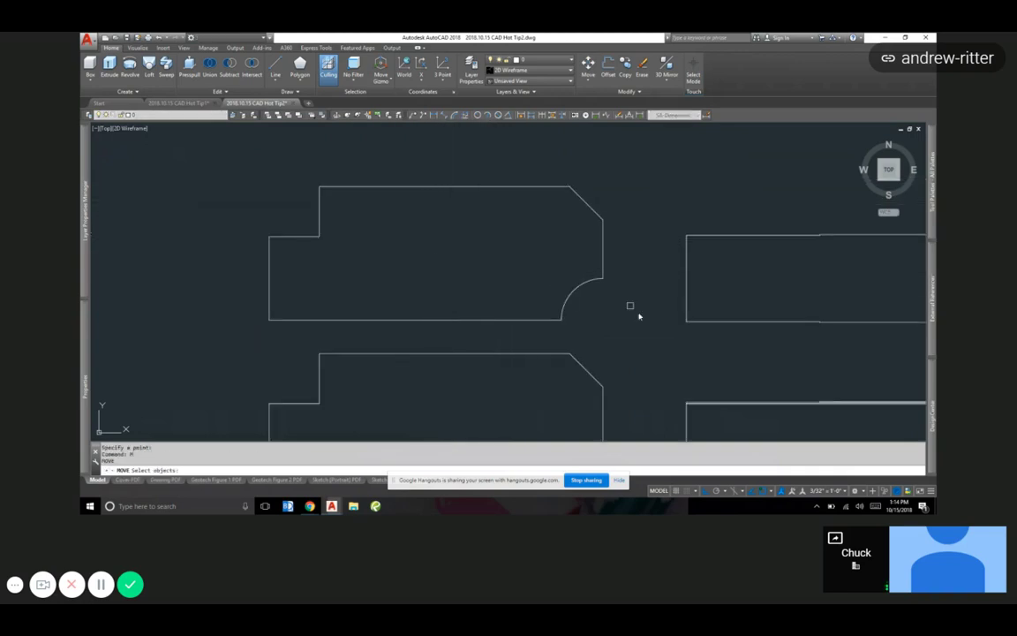
click(620, 334)
click(225, 159)
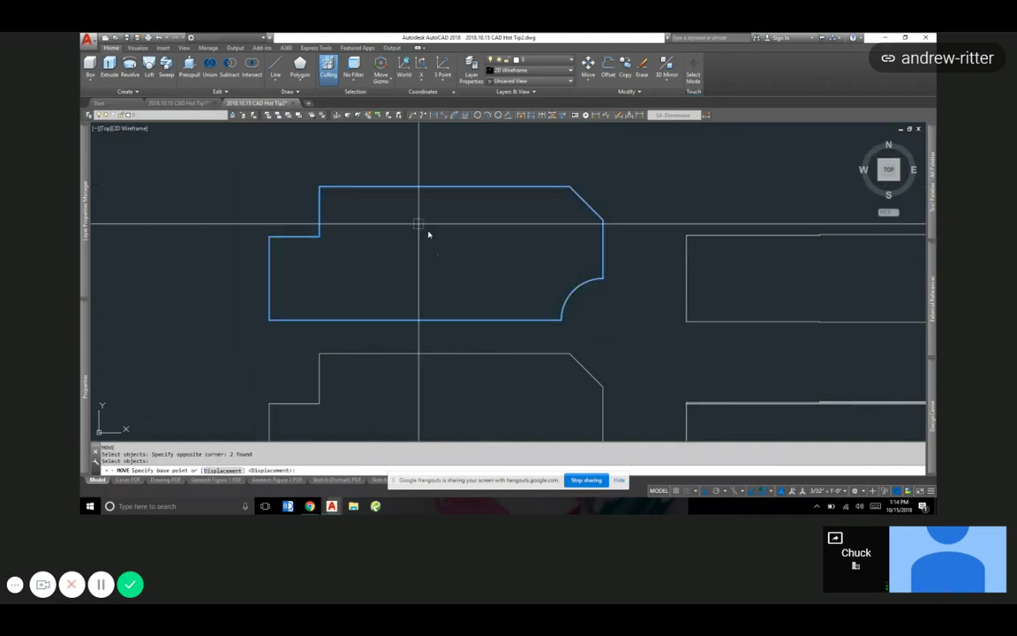
click(437, 256)
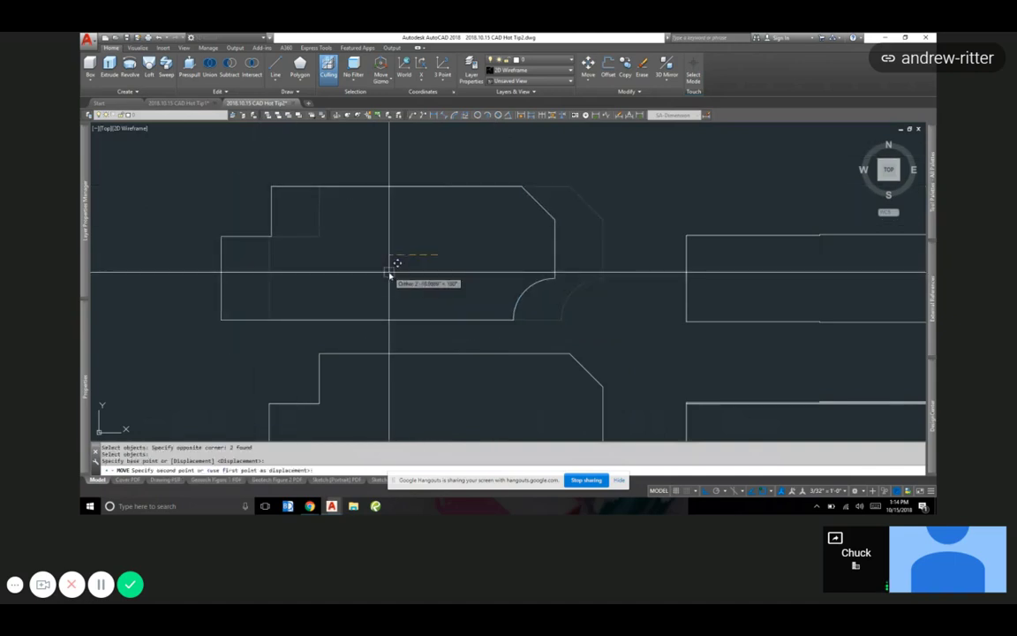
- Finish moving the outline to 0,0 and convert it back into a region
click(389, 276)
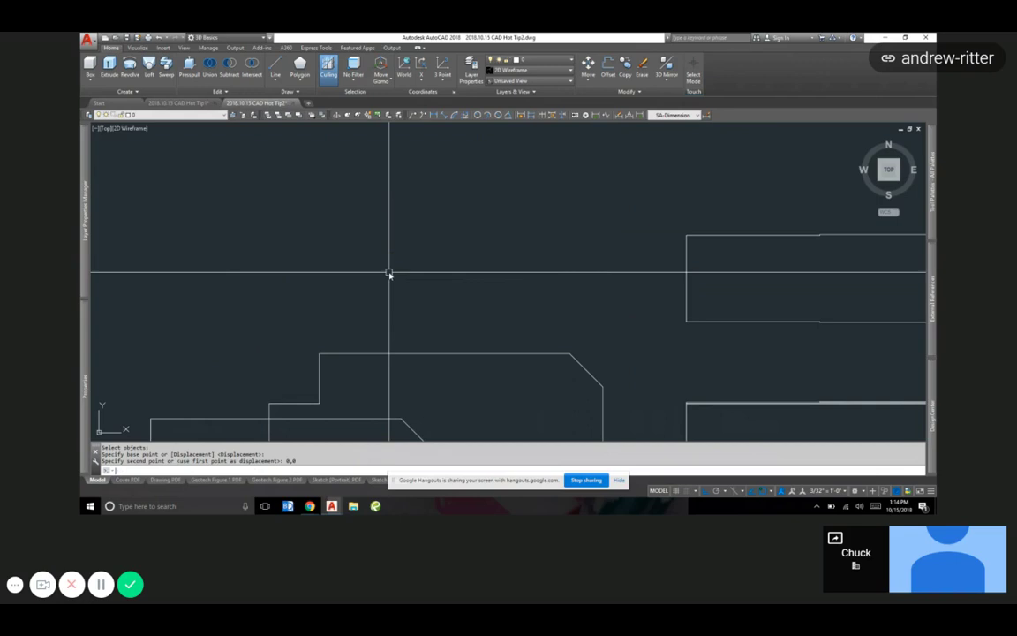
scroll(298, 263, down, 3)
scroll(257, 308, up, 1)
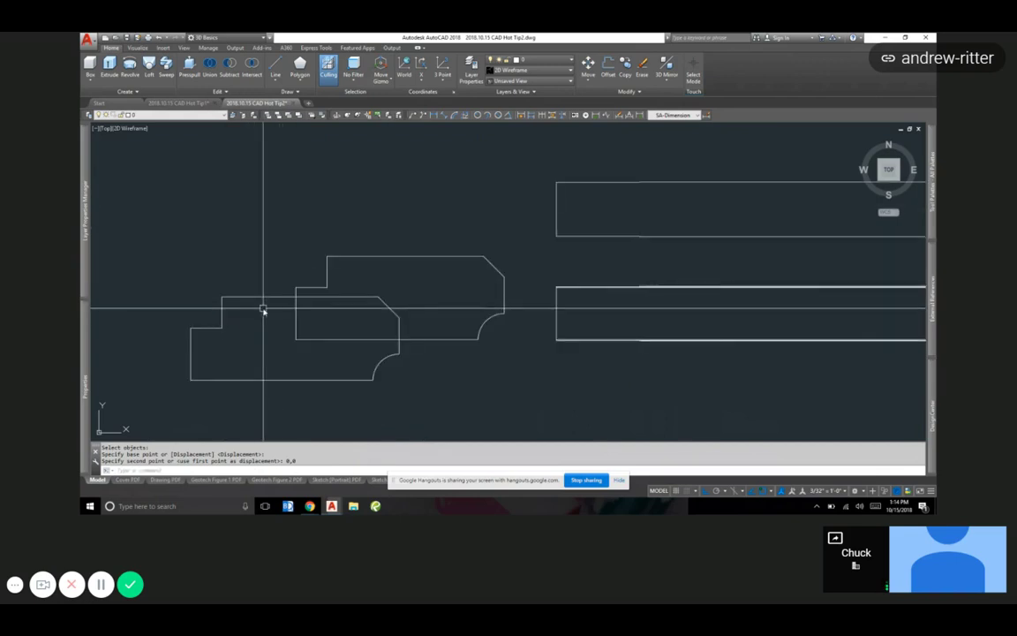
click(266, 296)
text(region)
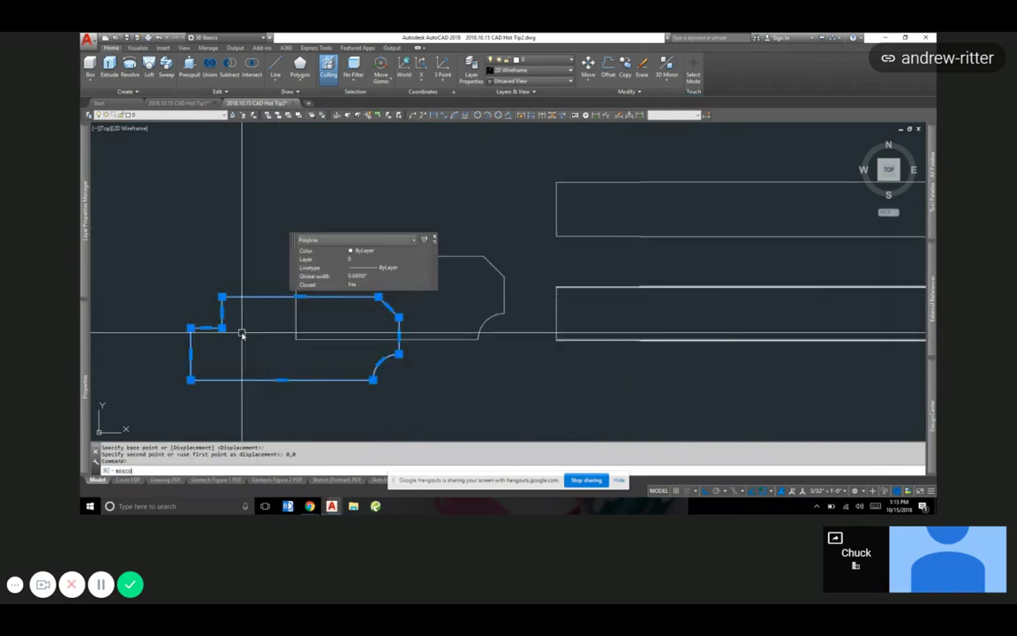
key(Return)
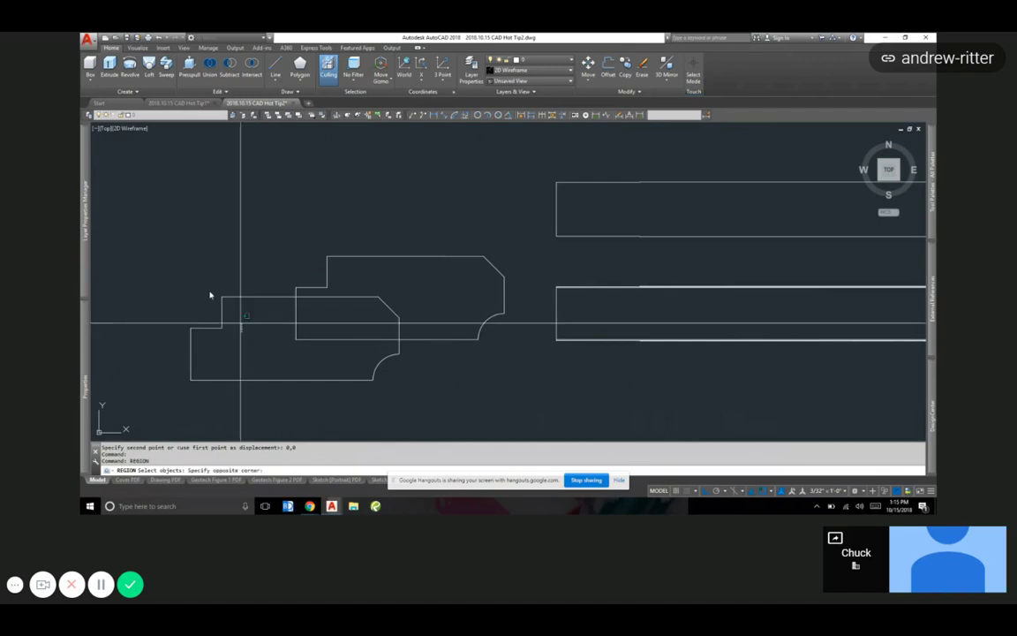
click(243, 298)
key(Return)
- Run MASSPROP on the new region, confirming its centroid at 0,0, then close the results
text(massprop)
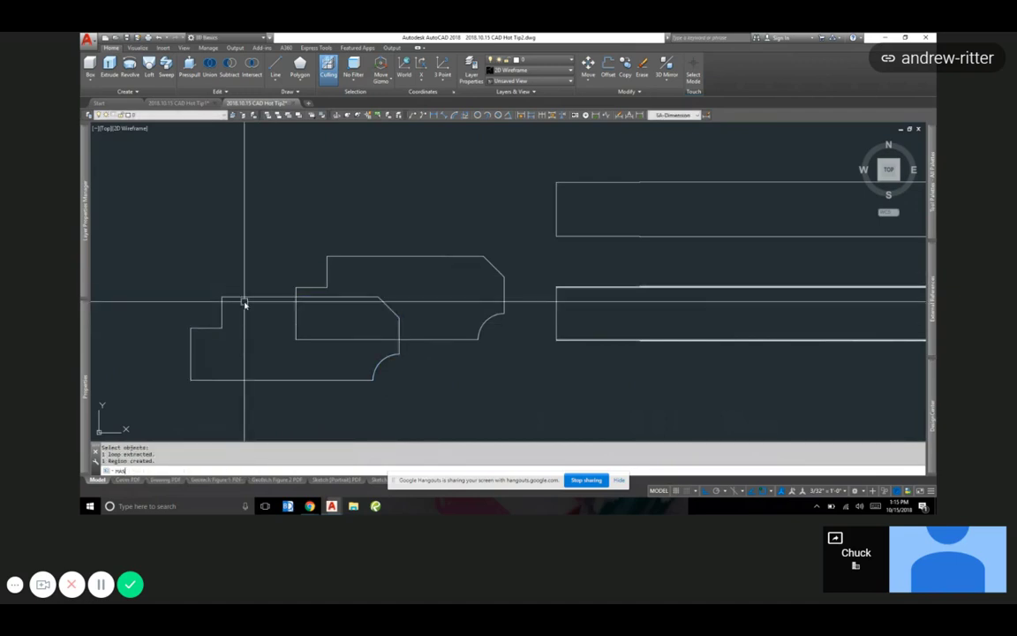
key(Return)
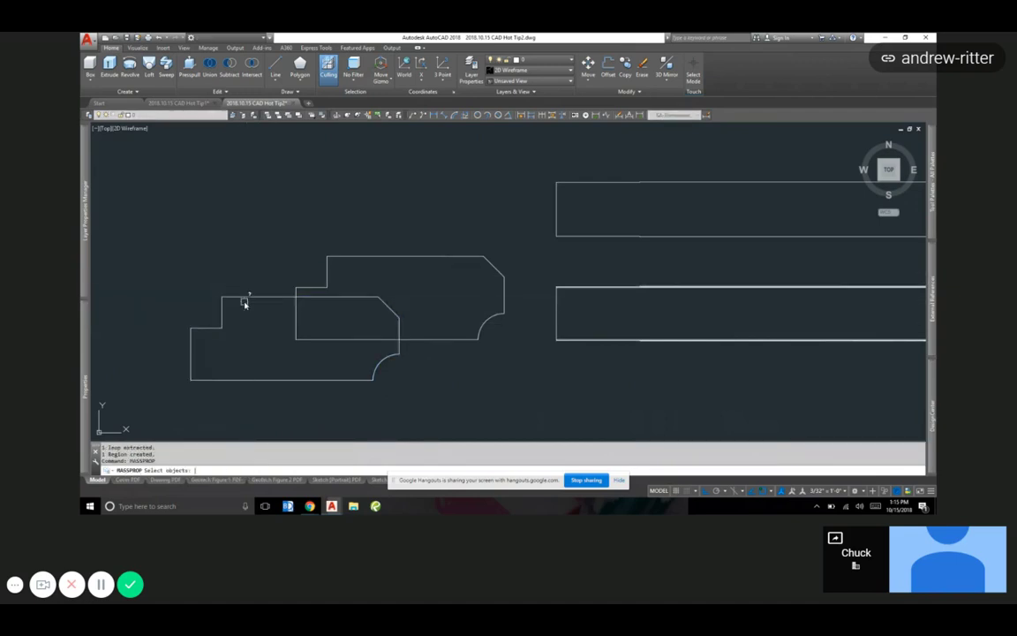
click(245, 298)
key(Return)
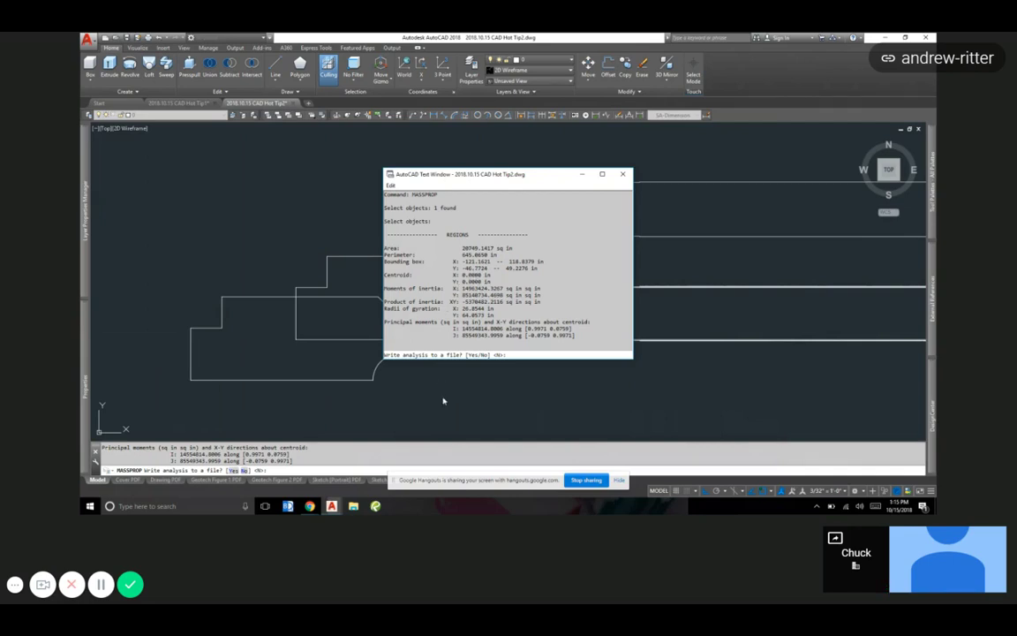
key(Escape)
key(Escape)
scroll(450, 347, down, 2)
scroll(608, 334, up, 2)
scroll(498, 335, down, 3)
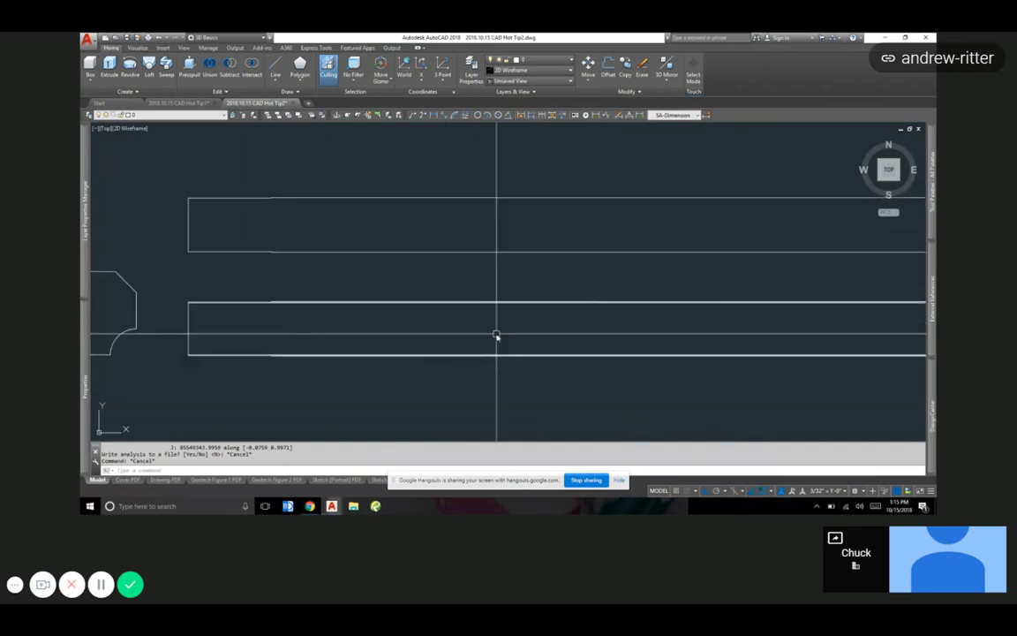
mouse_move(499, 319)
middle_down()
mouse_move(452, 315)
mouse_move(493, 337)
middle_up()
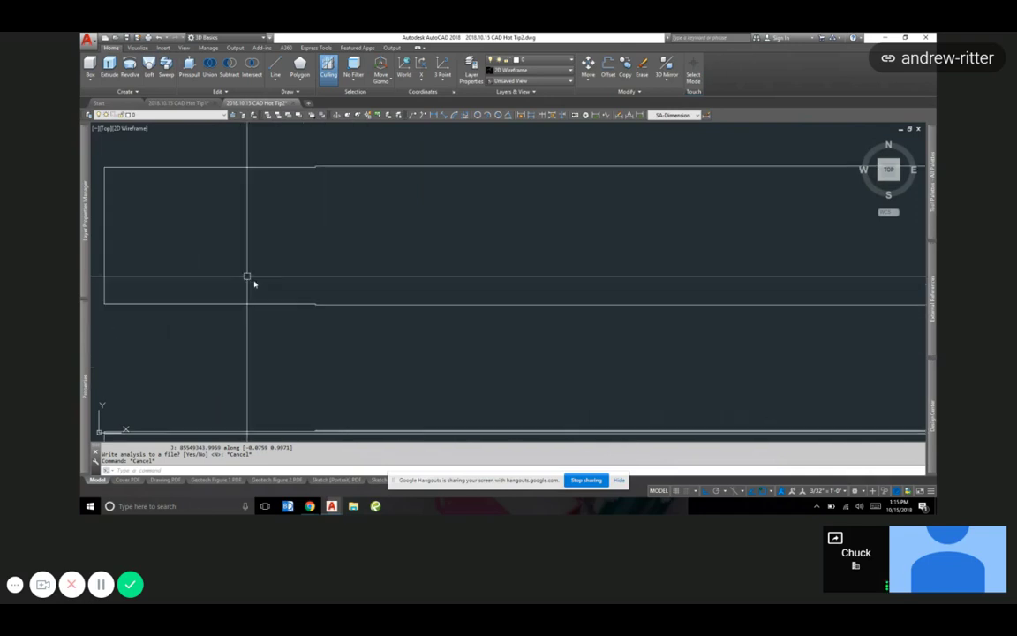
scroll(320, 314, up, 3)
scroll(320, 304, down, 3)
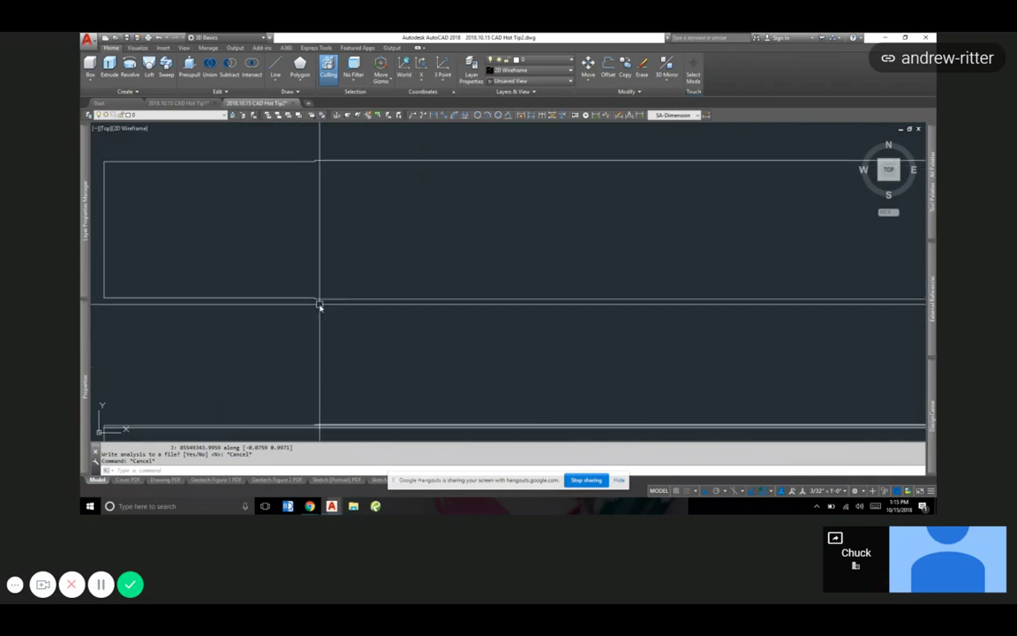
scroll(319, 304, down, 3)
middle_drag(490, 255, 385, 271)
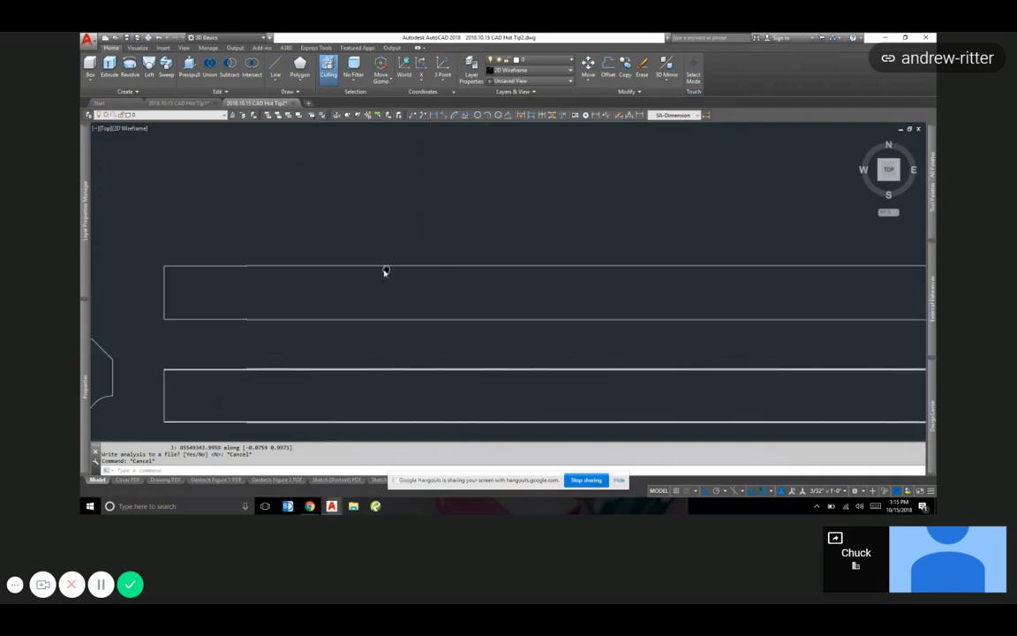
scroll(385, 271, down, 2)
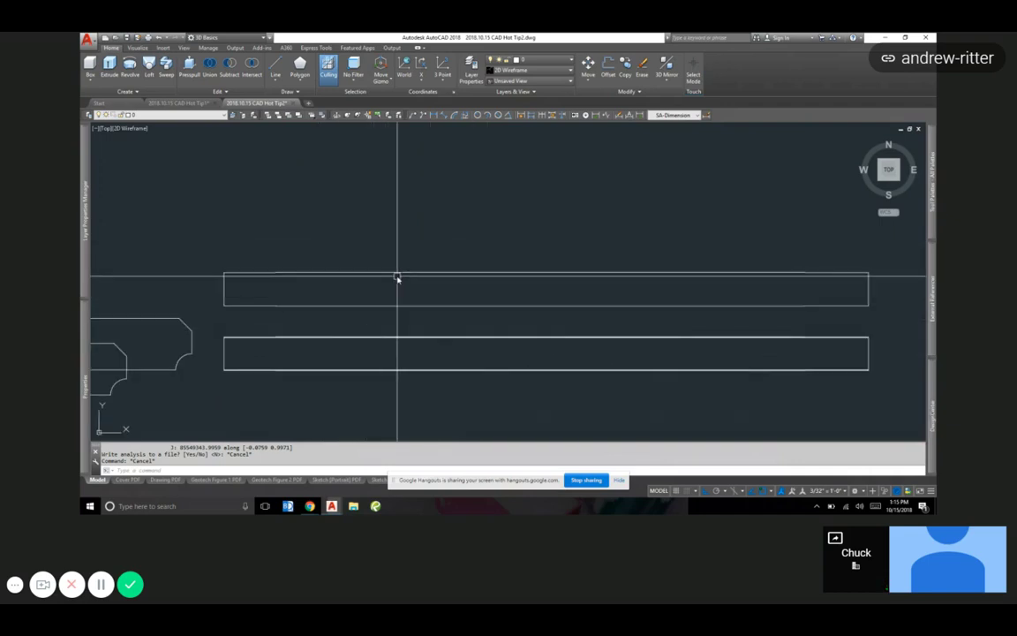
middle_drag(457, 266, 437, 271)
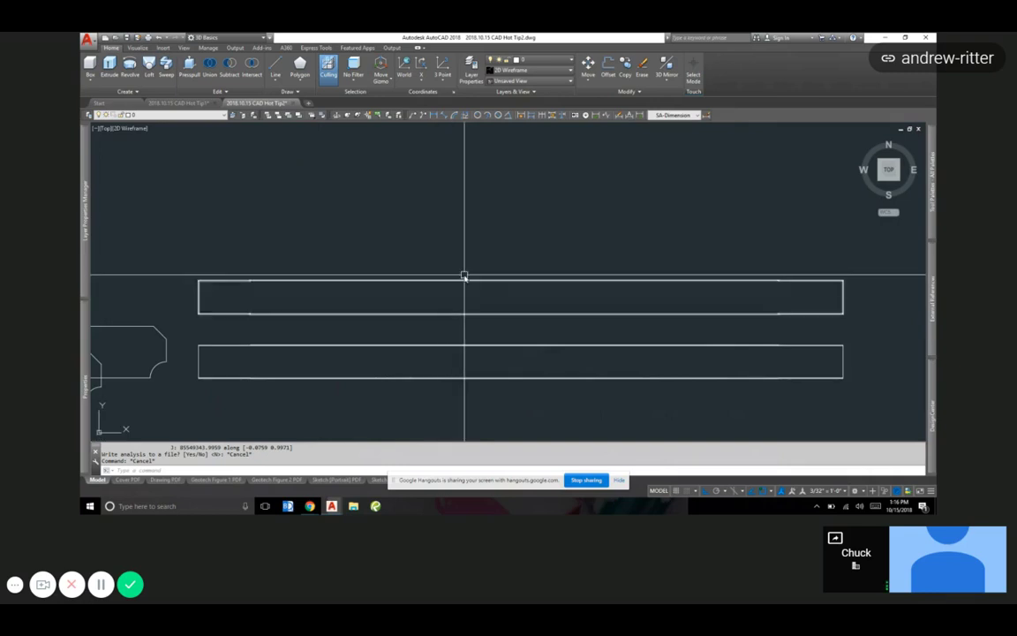
- Run MASSPROP on the upper rectangle region, reading centroid 899.8434, 150.0000, without saving a file
click(389, 314)
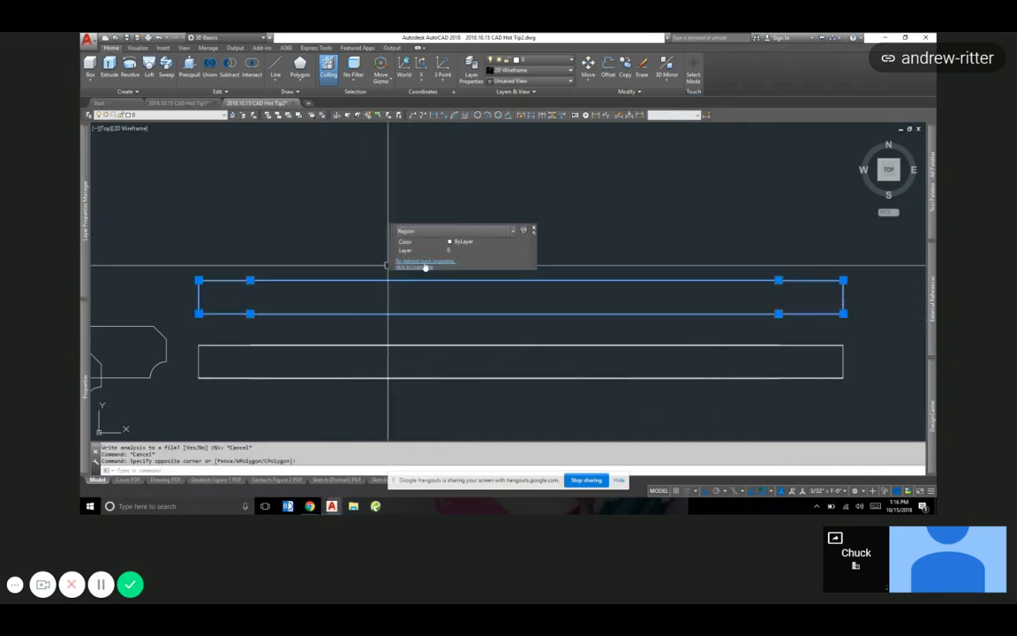
text(MASSPRO)
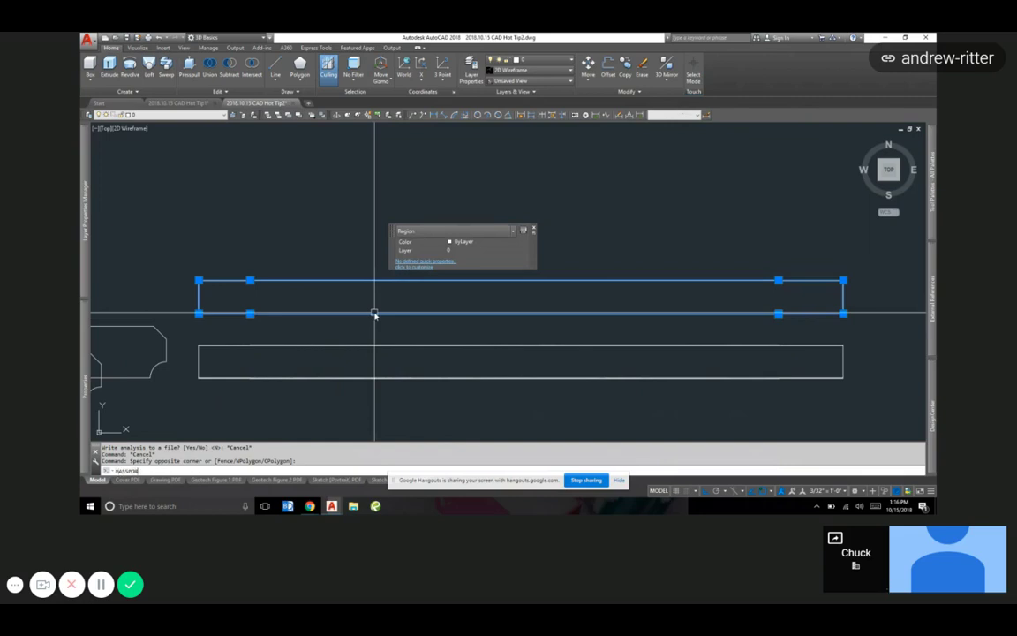
text(P)
key(Return)
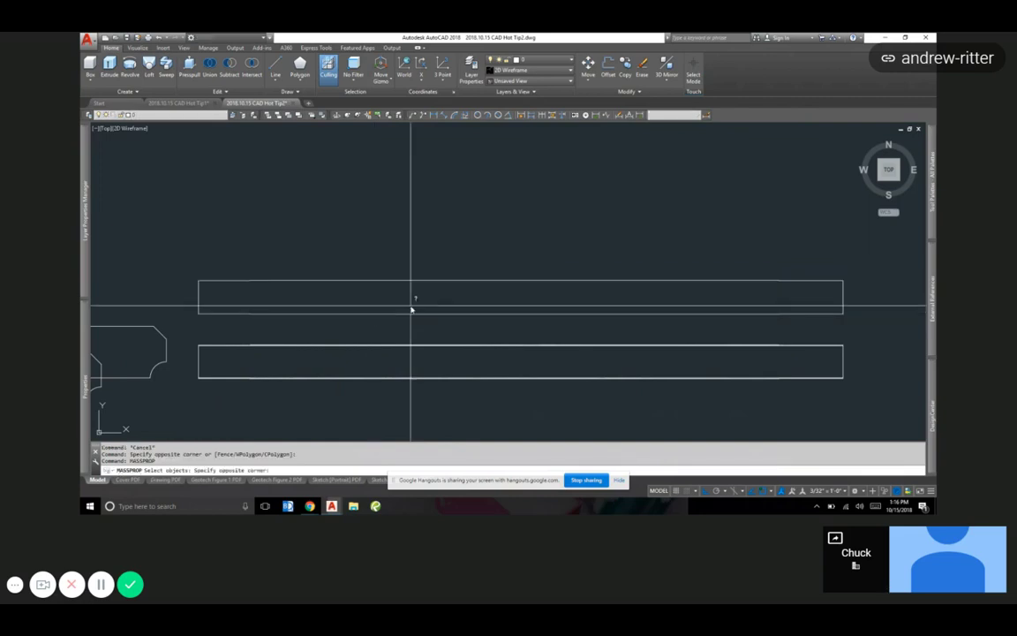
click(346, 312)
click(342, 321)
key(Return)
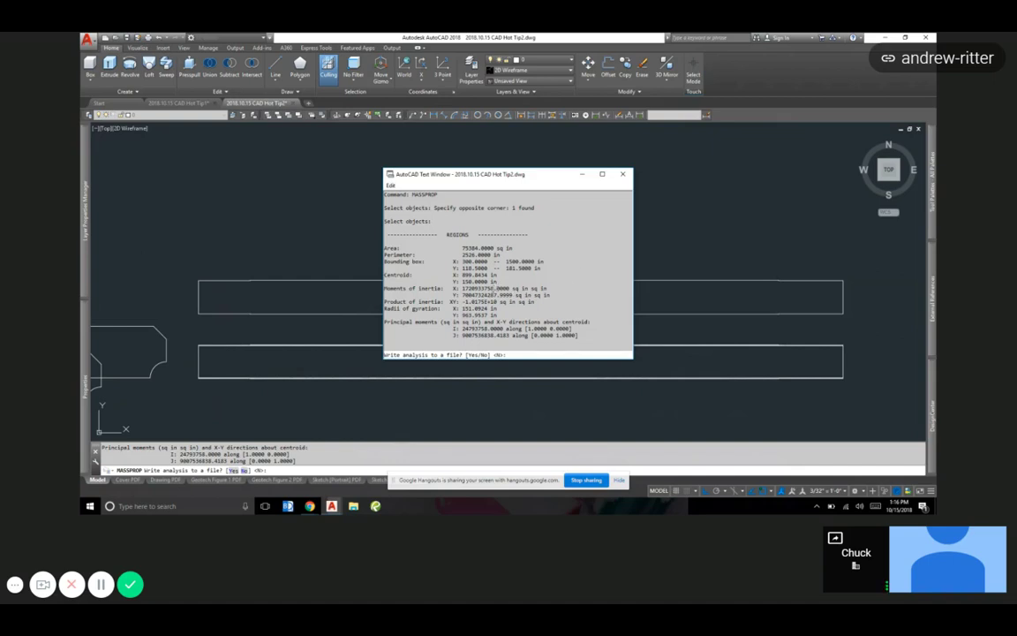
mouse_move(472, 281)
mouse_down()
mouse_move(385, 282)
mouse_move(498, 282)
mouse_move(461, 275)
mouse_up()
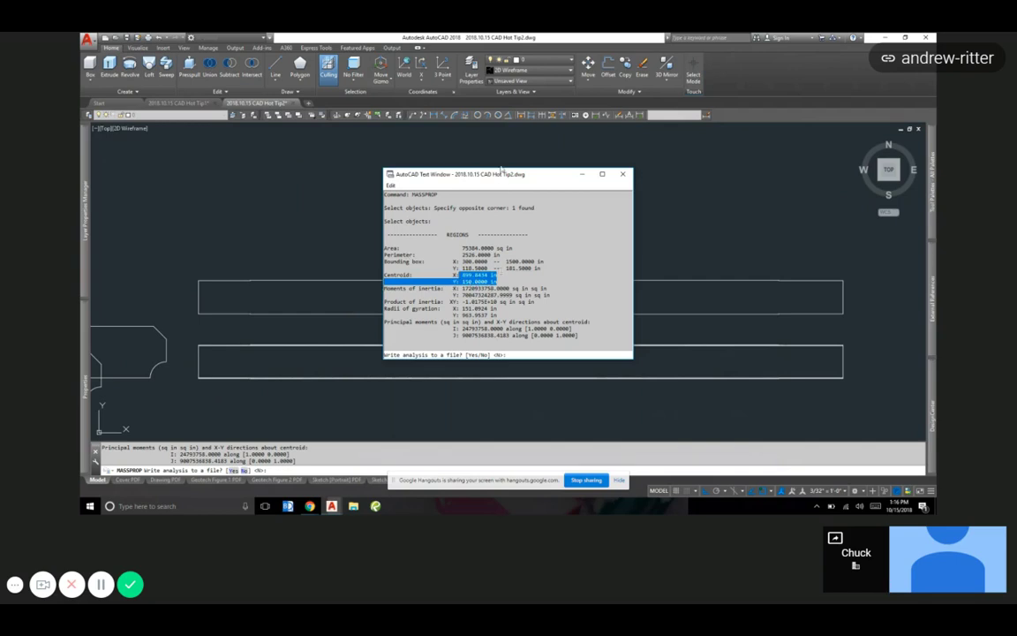
key(Escape)
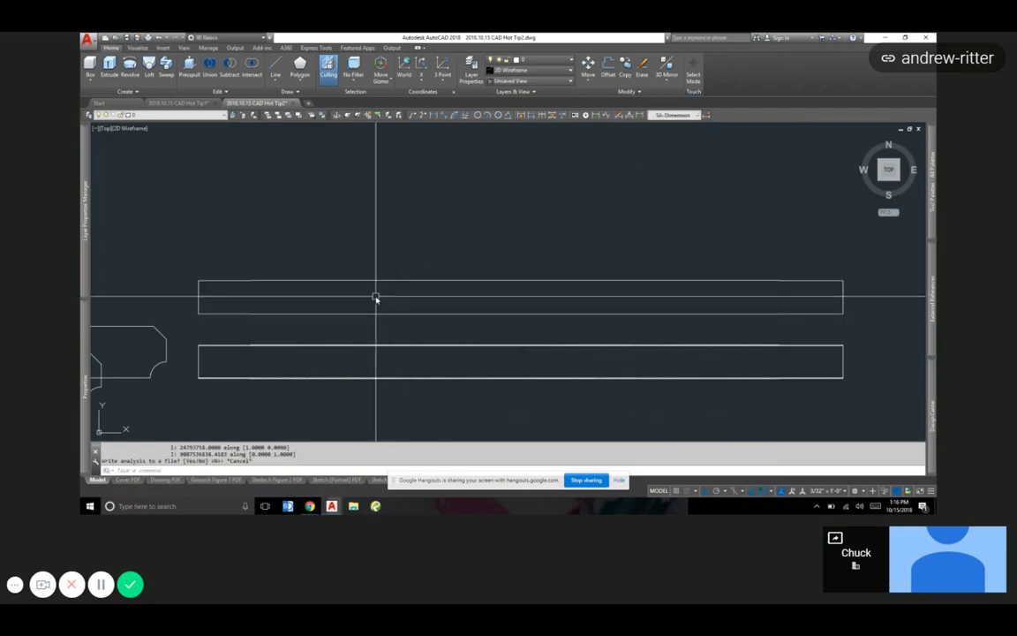
- Place a centroid point at 899.8434,150 and select it to verify
text(po)
key(Return)
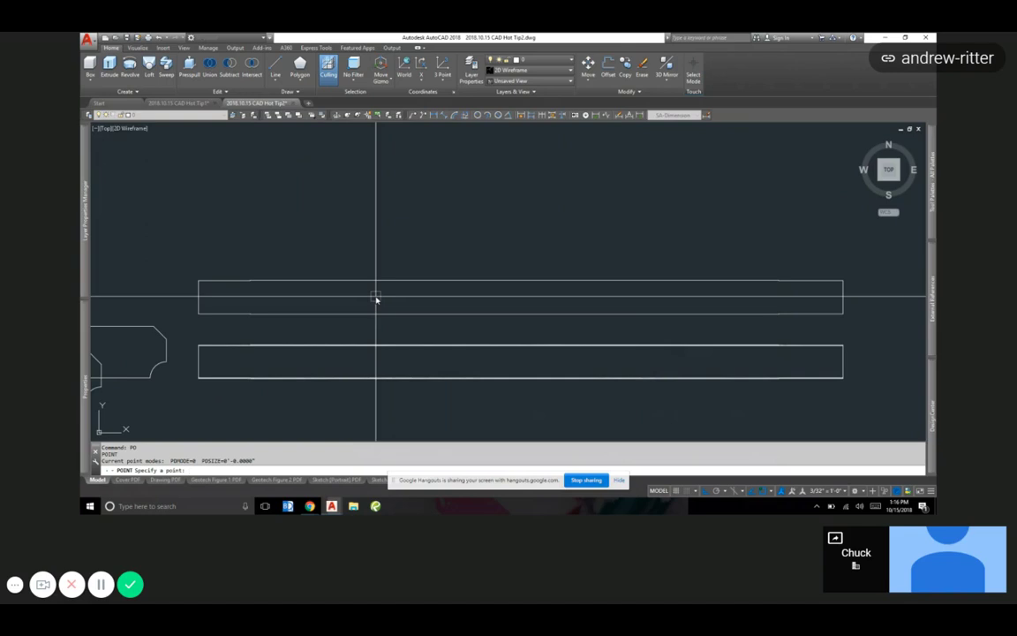
key(F2)
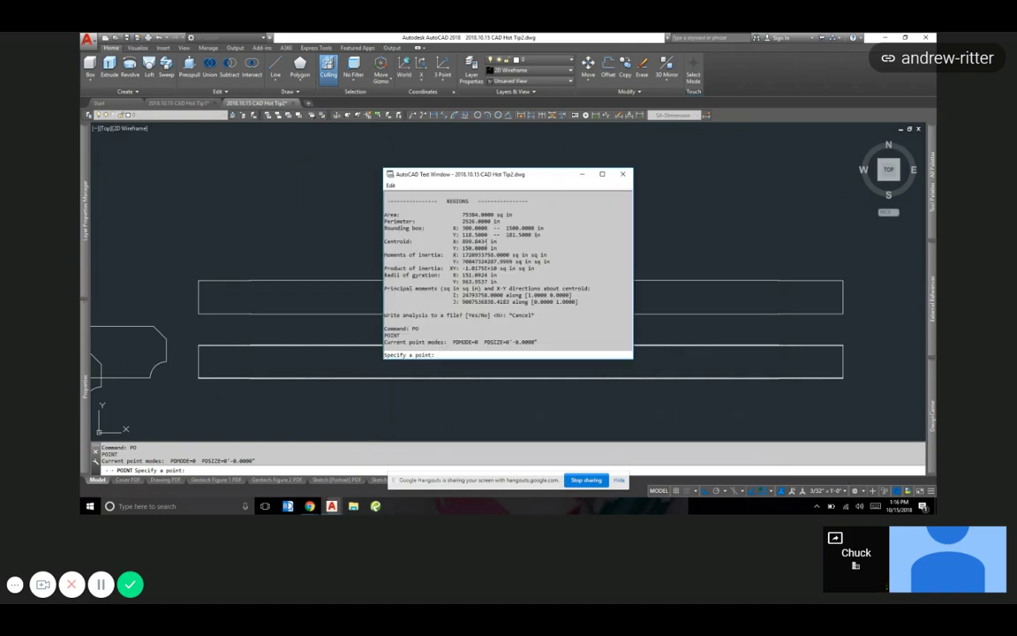
text(899.84)
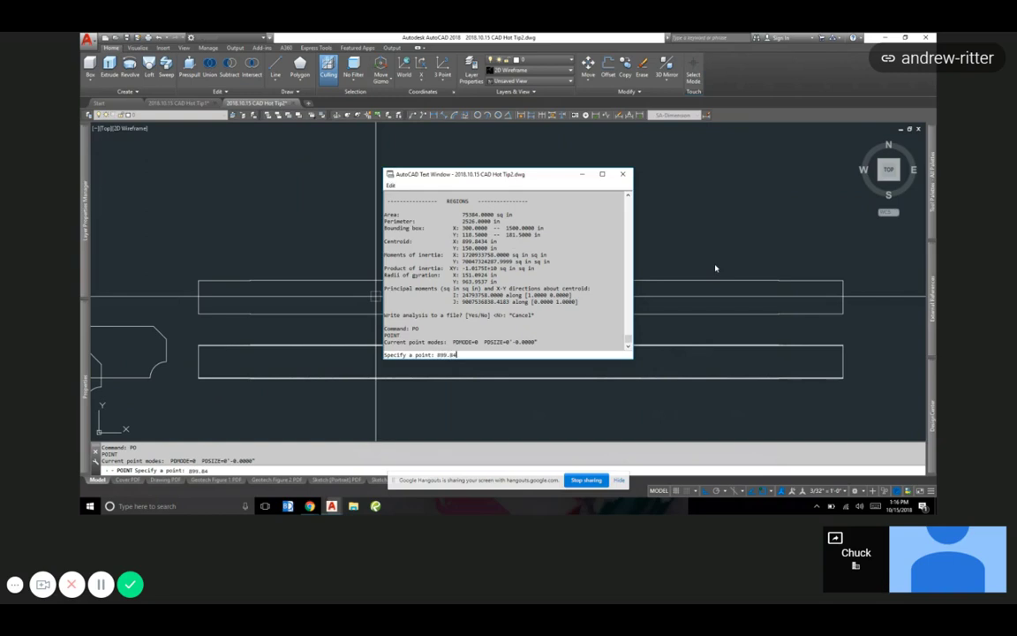
text(34,150)
key(Return)
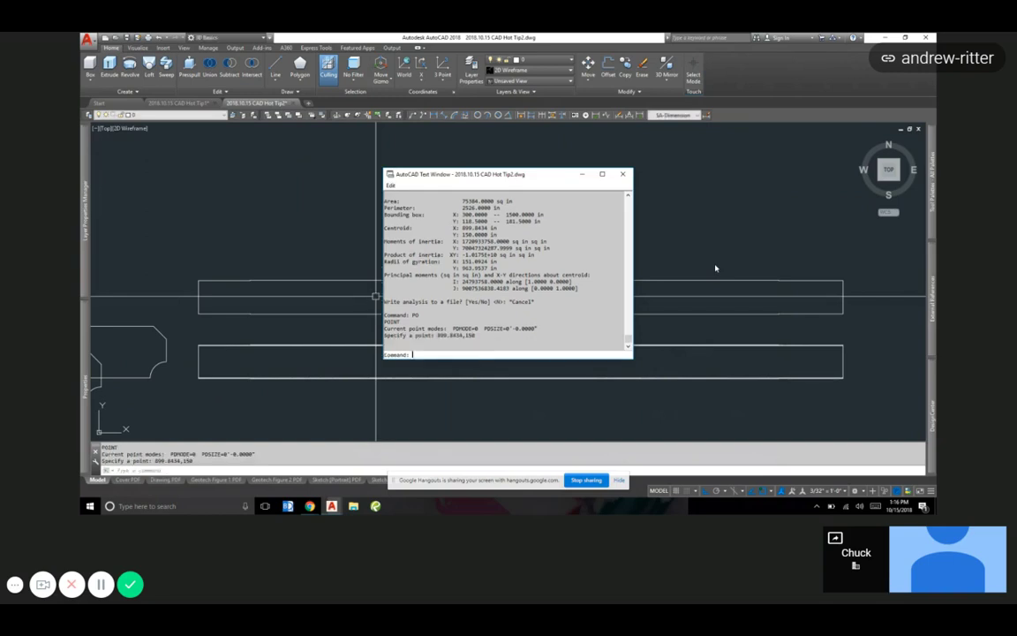
key(F2)
click(504, 258)
click(548, 311)
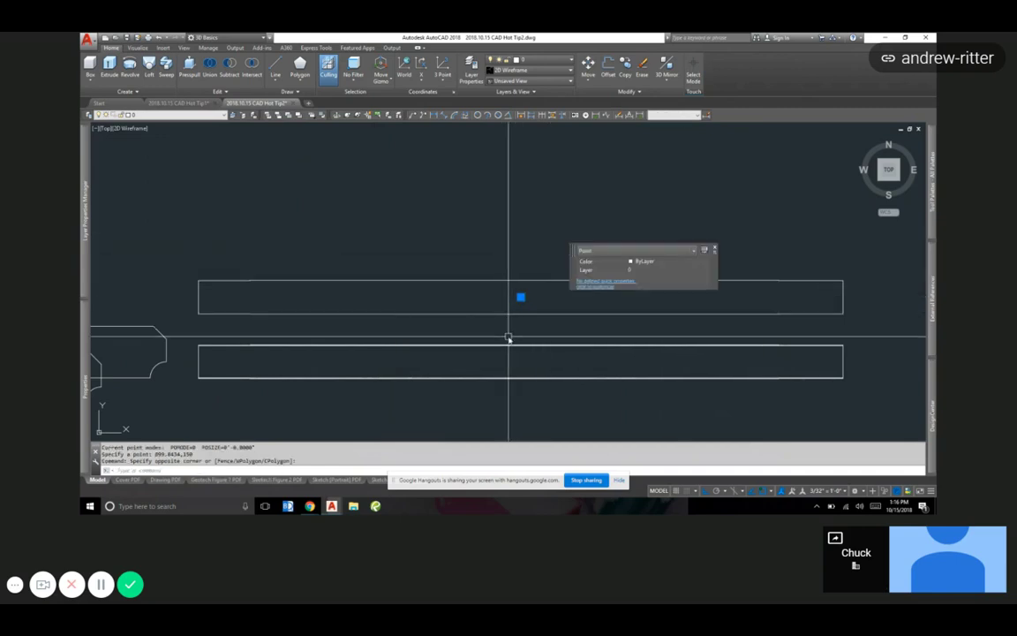
key(Escape)
key(Escape)
scroll(566, 260, down, 1)
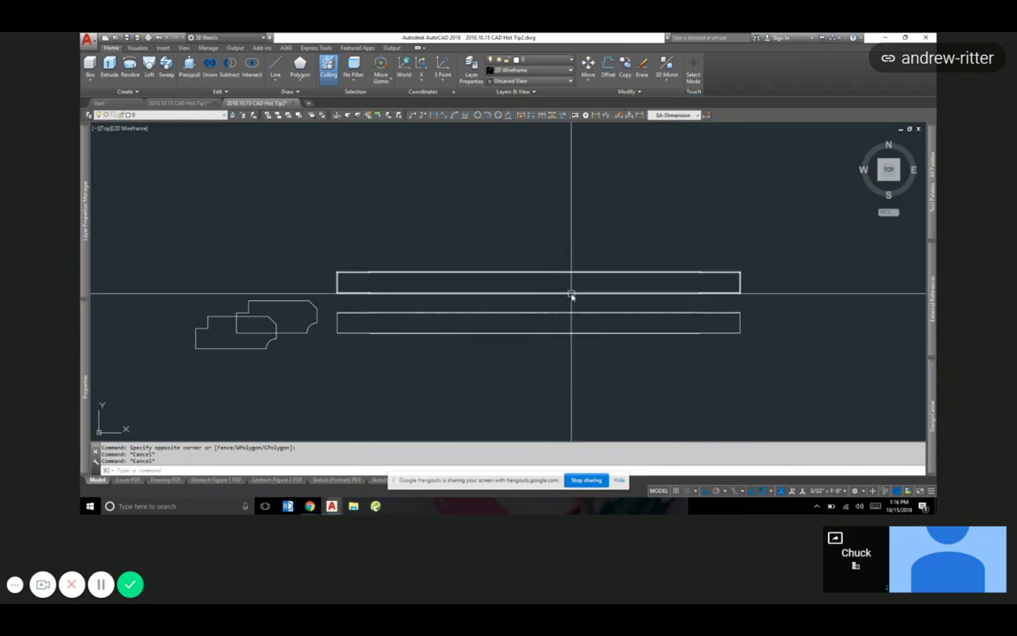
scroll(259, 353, down, 5)
middle_drag(341, 333, 588, 175)
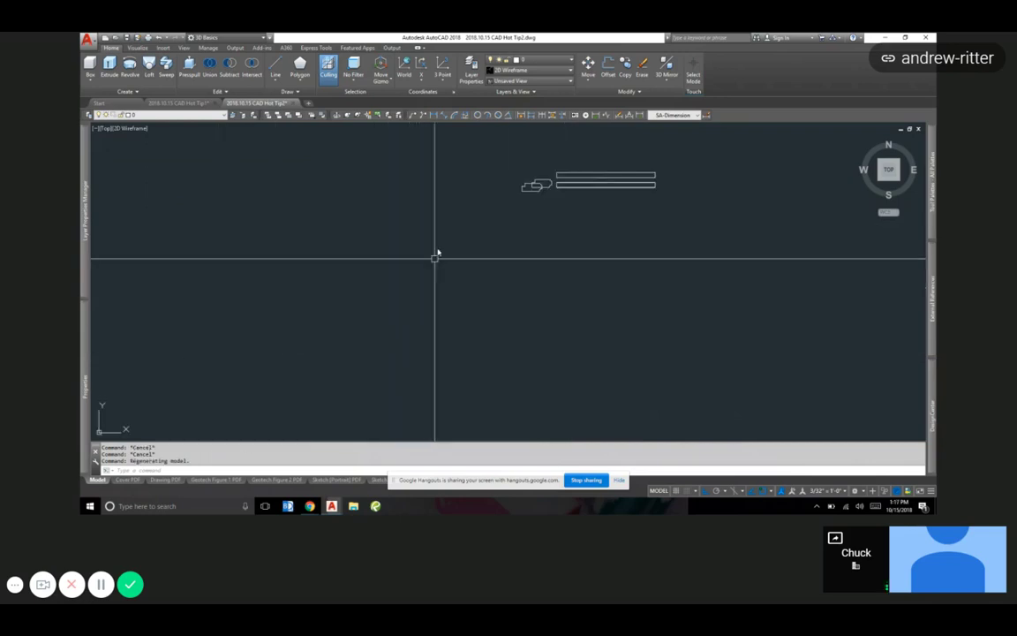
scroll(640, 155, up, 2)
scroll(517, 202, up, 2)
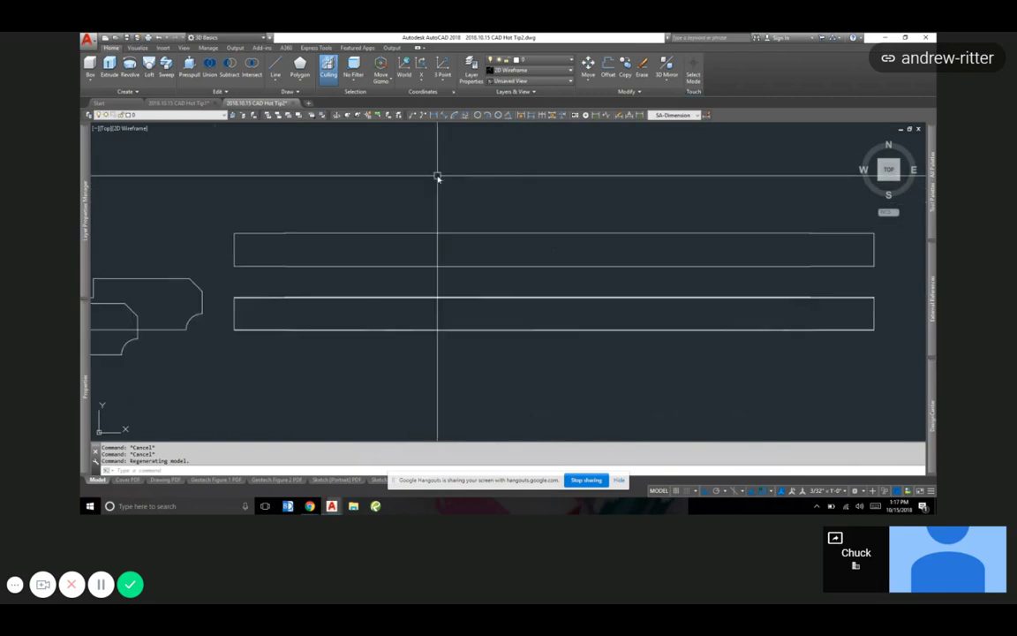
mouse_move(438, 177)
middle_down()
mouse_move(552, 186)
mouse_move(506, 206)
middle_up()
scroll(504, 204, down, 2)
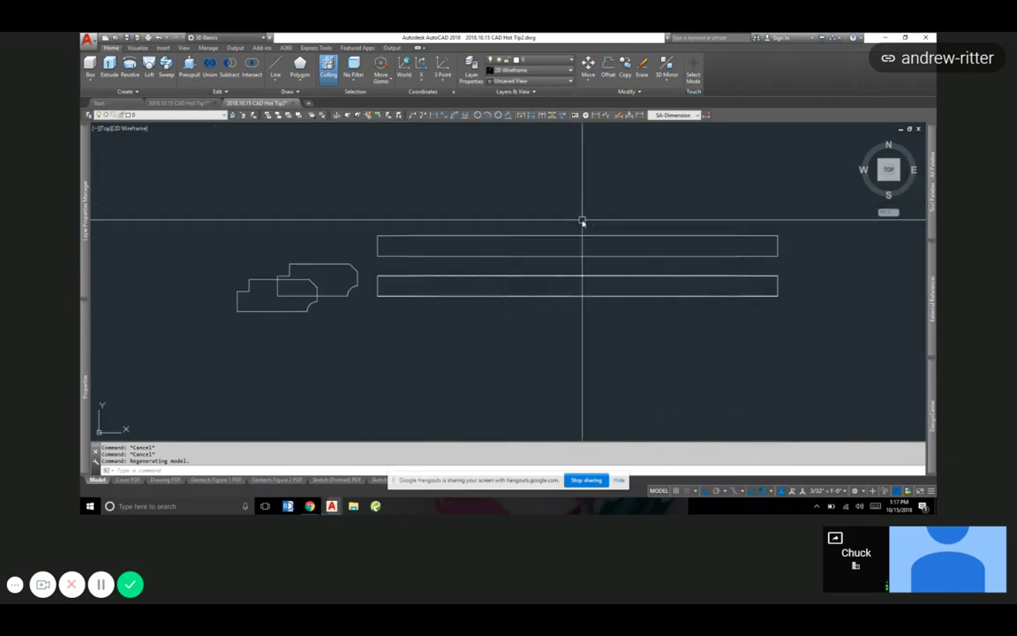
middle_drag(582, 220, 538, 242)
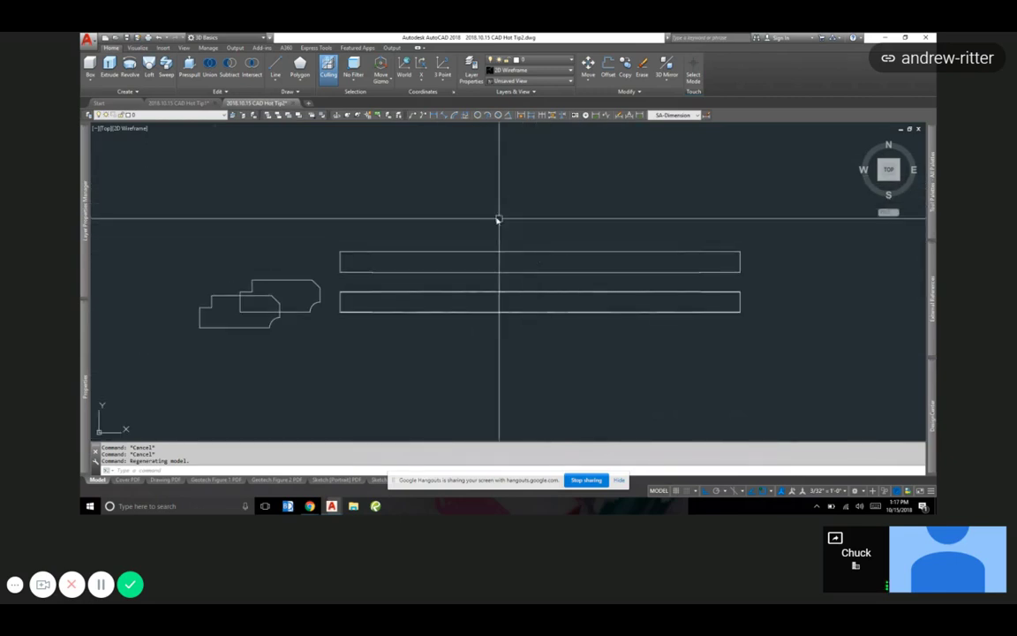
text(rec)
key(Return)
key(Escape)
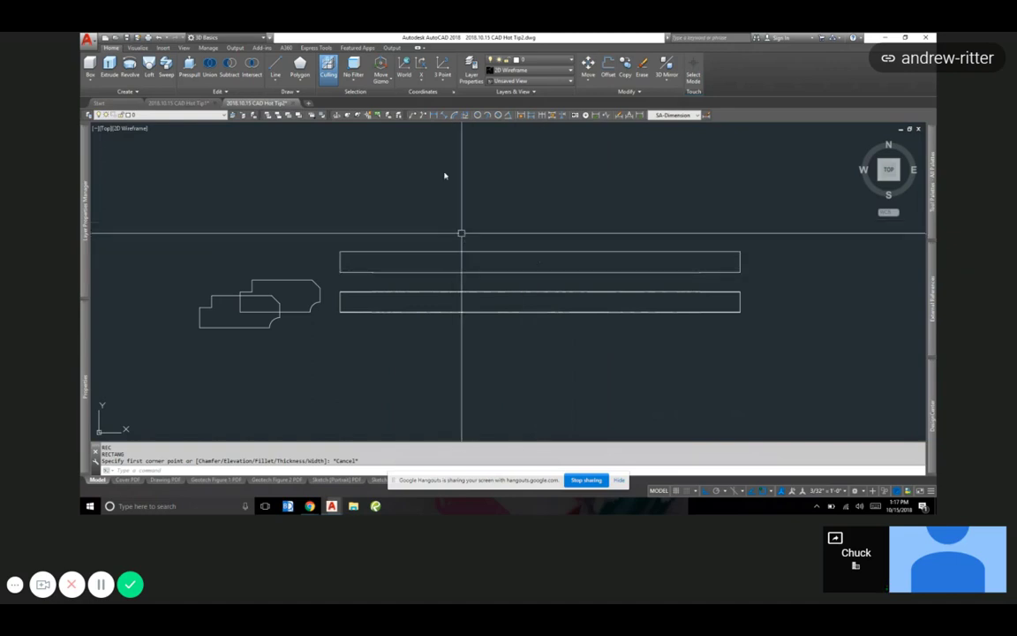
- Switch to Hot Tip1 and report the red 3D solid's mass properties (volume 2436166.8331 cu in)
click(183, 103)
scroll(651, 335, down, 2)
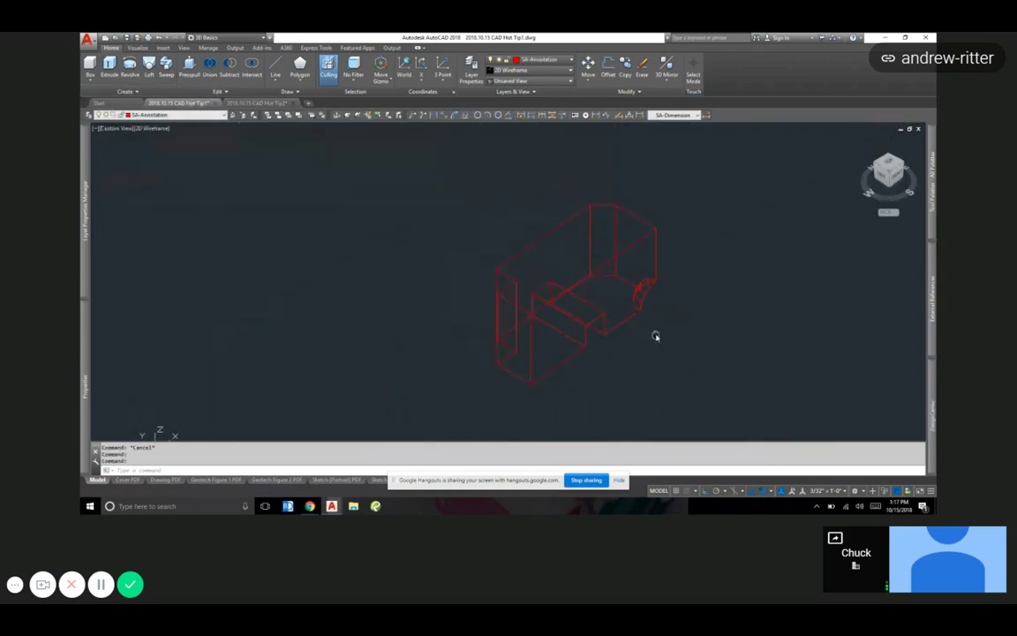
scroll(650, 336, up, 2)
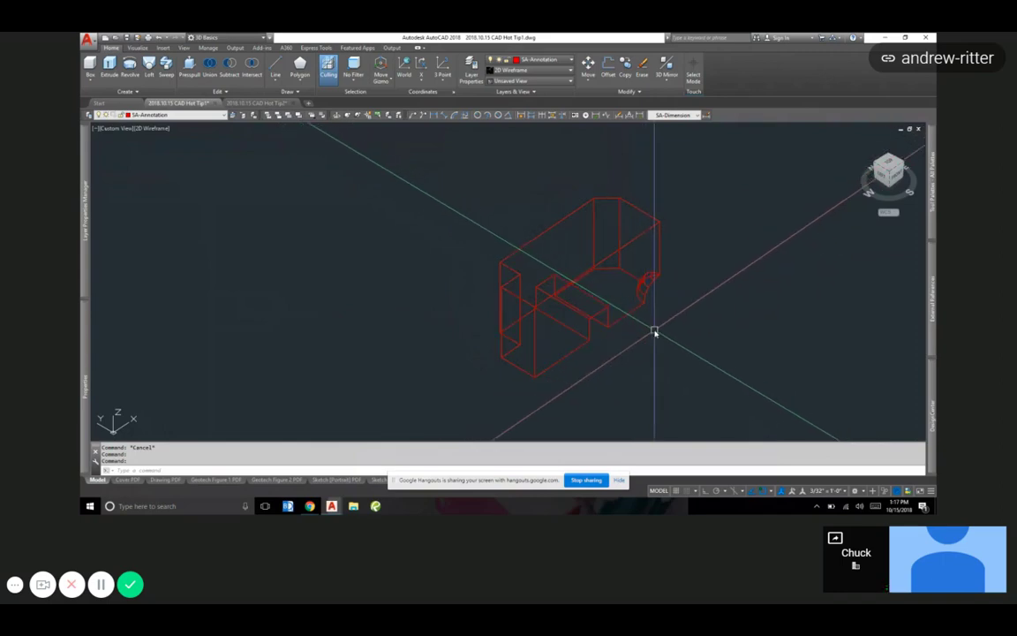
text(MASSPROP)
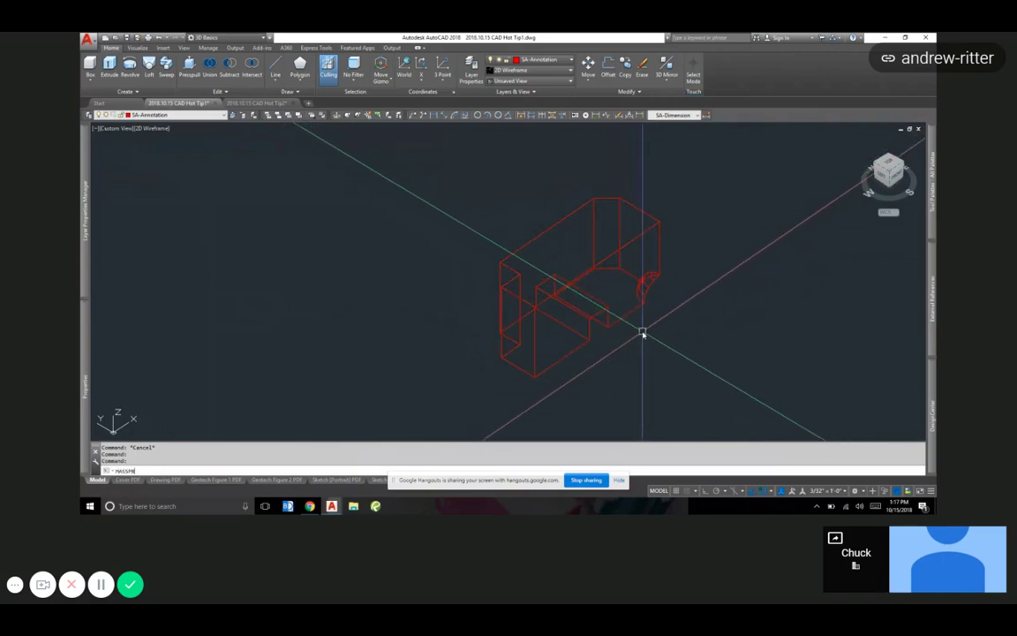
key(Return)
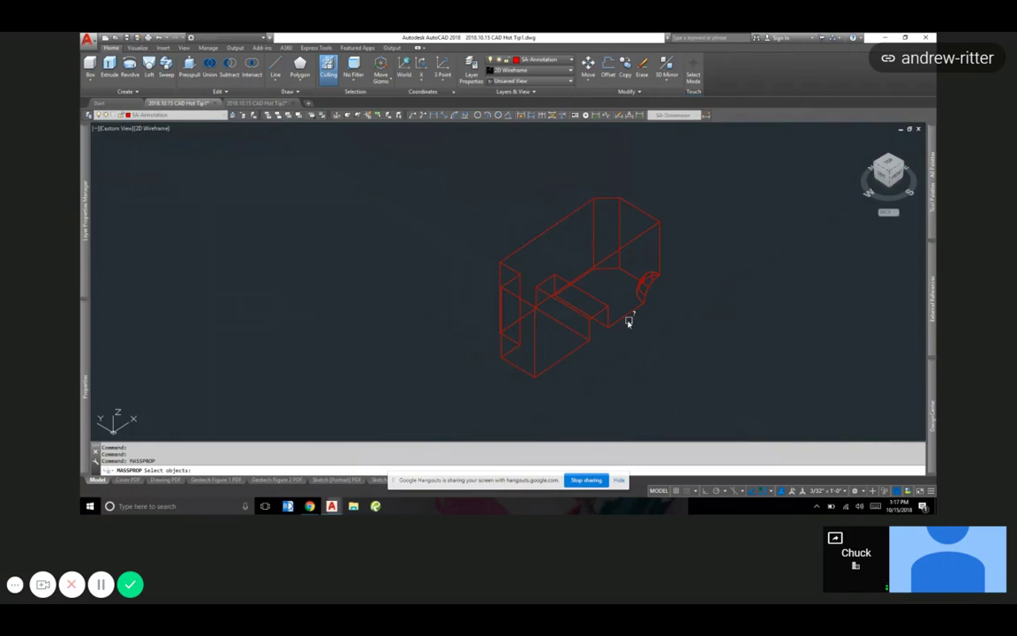
click(618, 318)
key(Return)
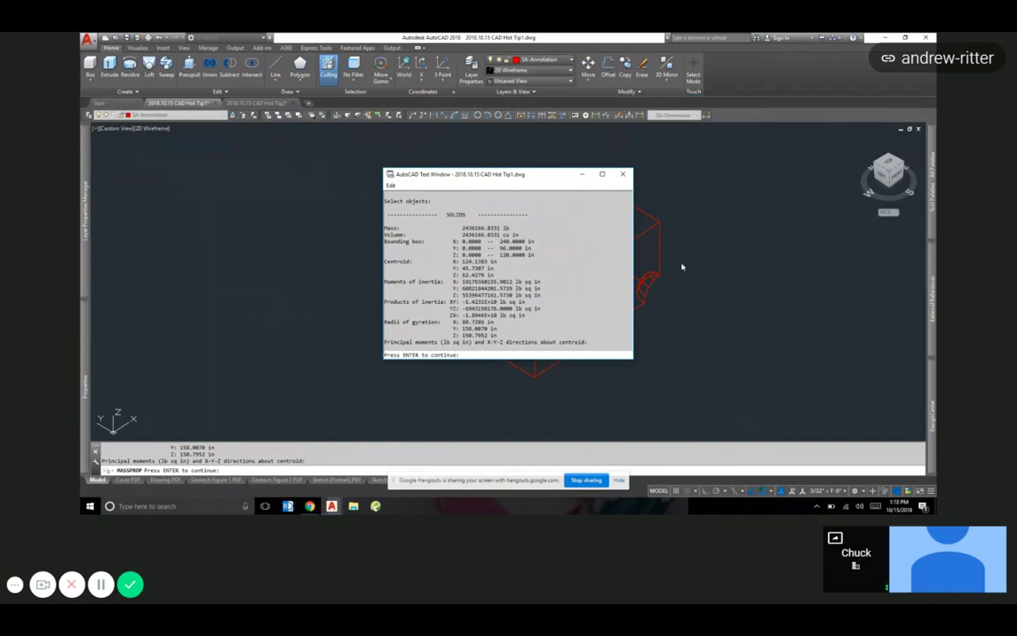
key(F2)
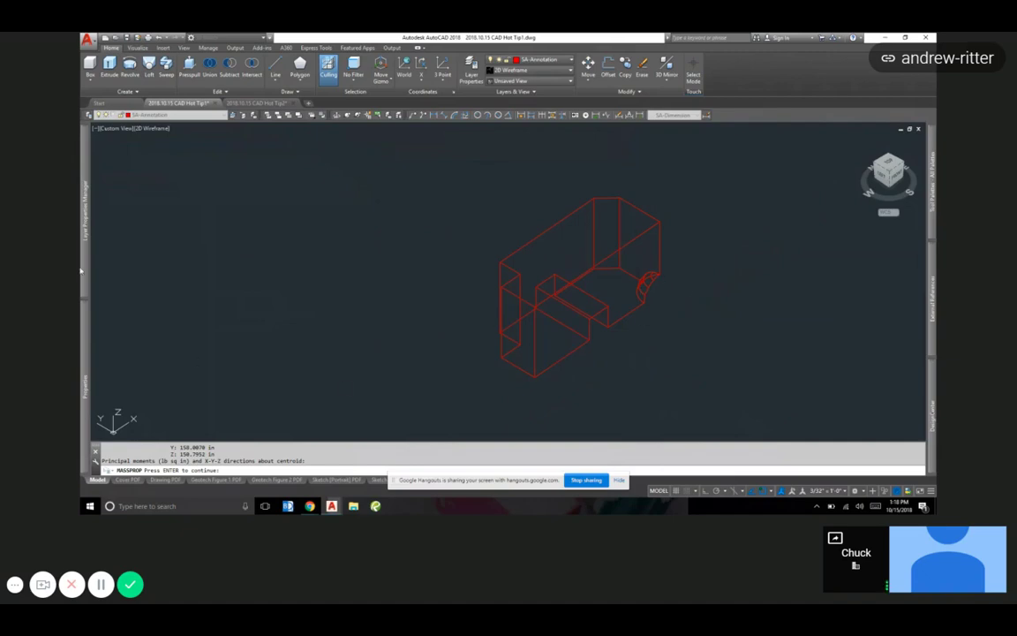
text(la)
key(Return)
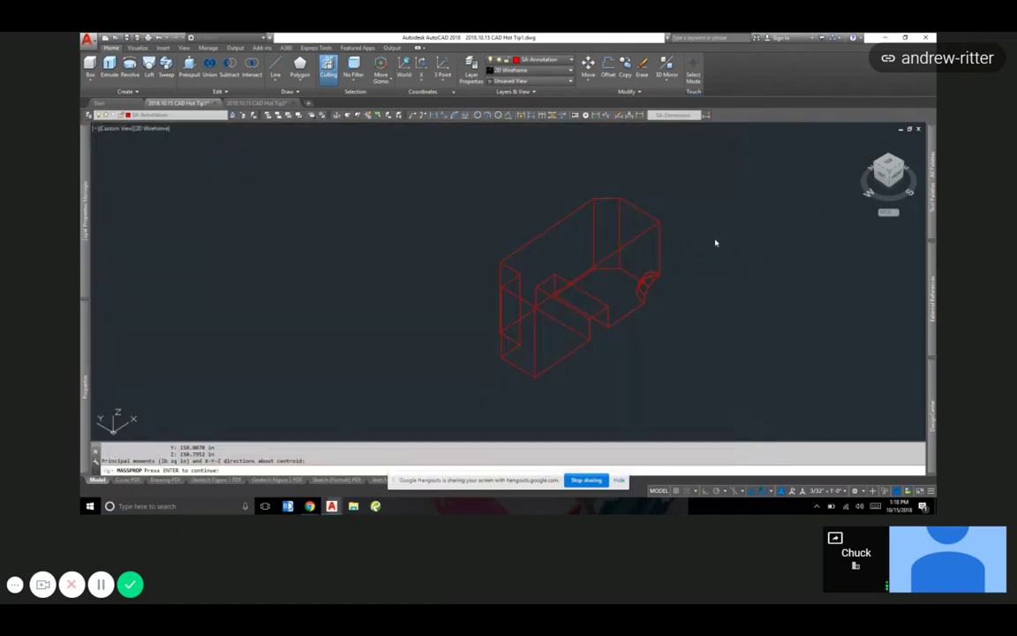